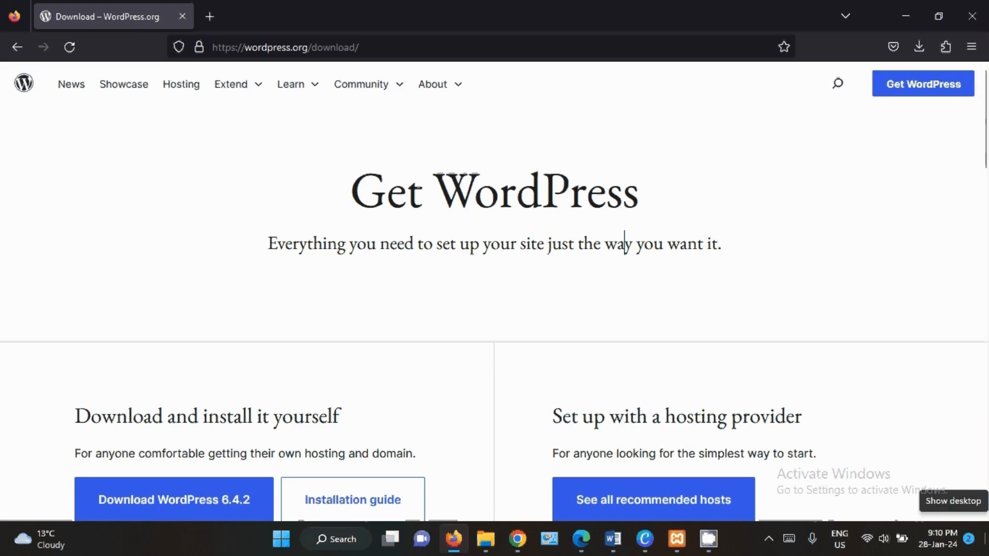
# - Switch to the XAMPP Control Panel, check the status of the Apache and MySQL modules, and minimize it
pyautogui.click(676, 541)
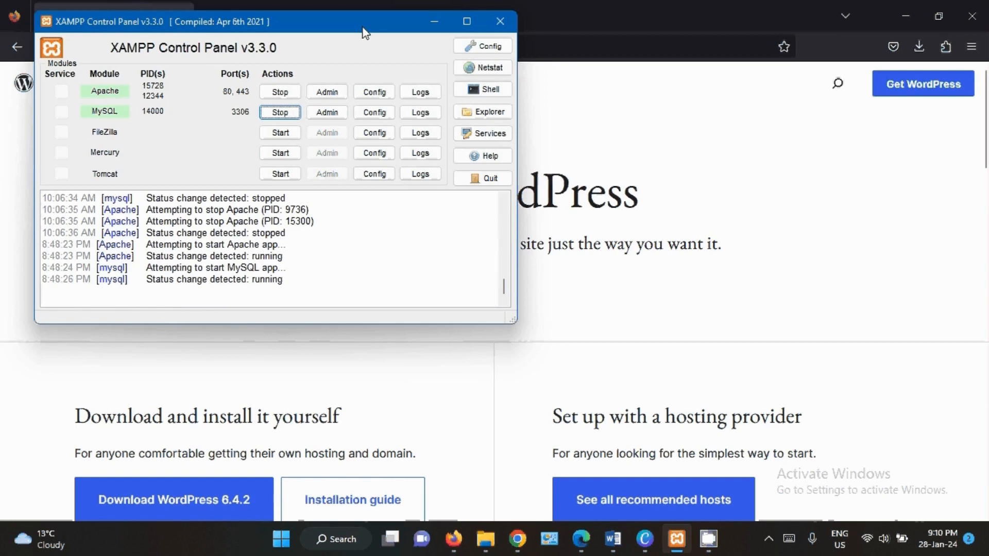
pyautogui.moveTo(364, 32); pyautogui.dragTo(379, 120)
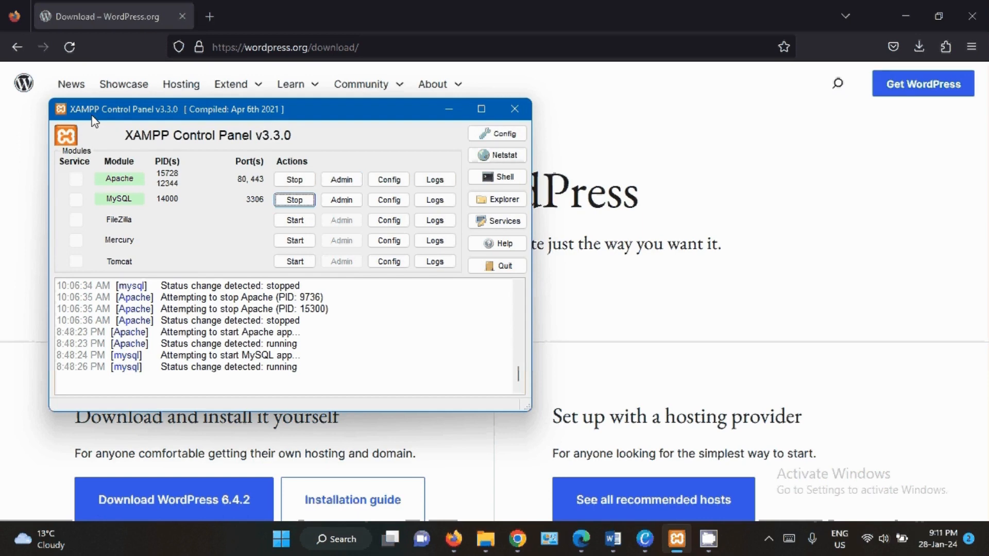
pyautogui.moveTo(262, 109); pyautogui.dragTo(300, 95)
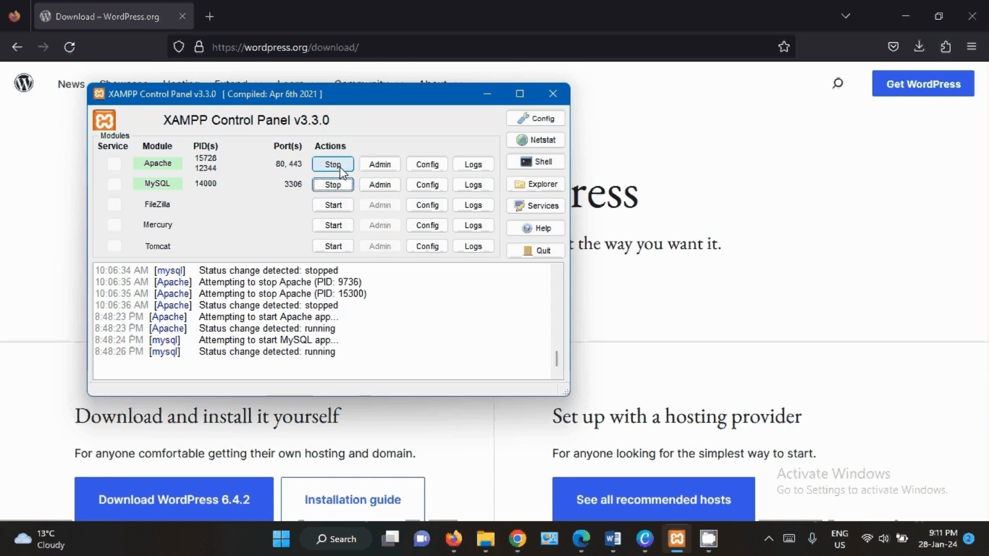
pyautogui.click(487, 94)
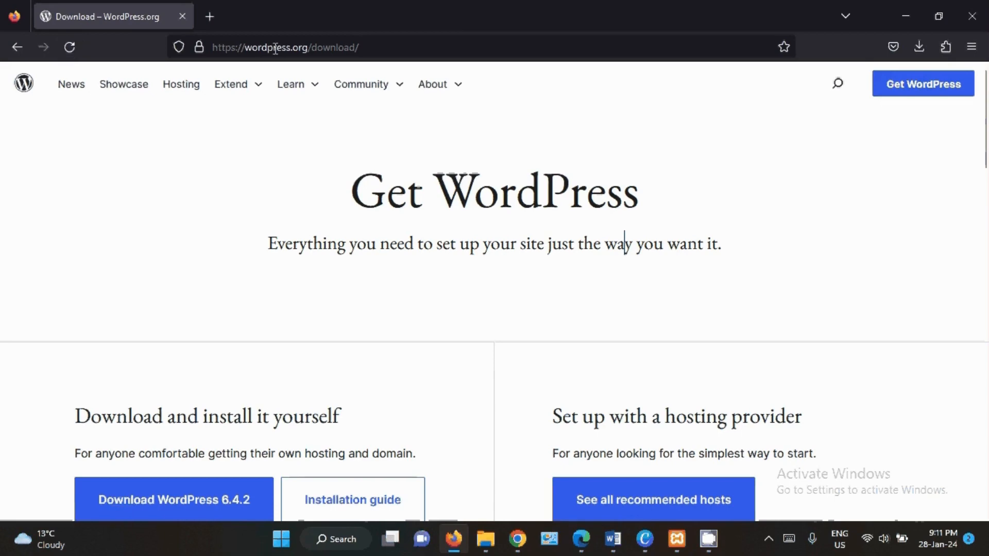
# - Open the Get WordPress page on wordpress.org and view its options for downloading WordPress 6.4.2
pyautogui.click(300, 50)
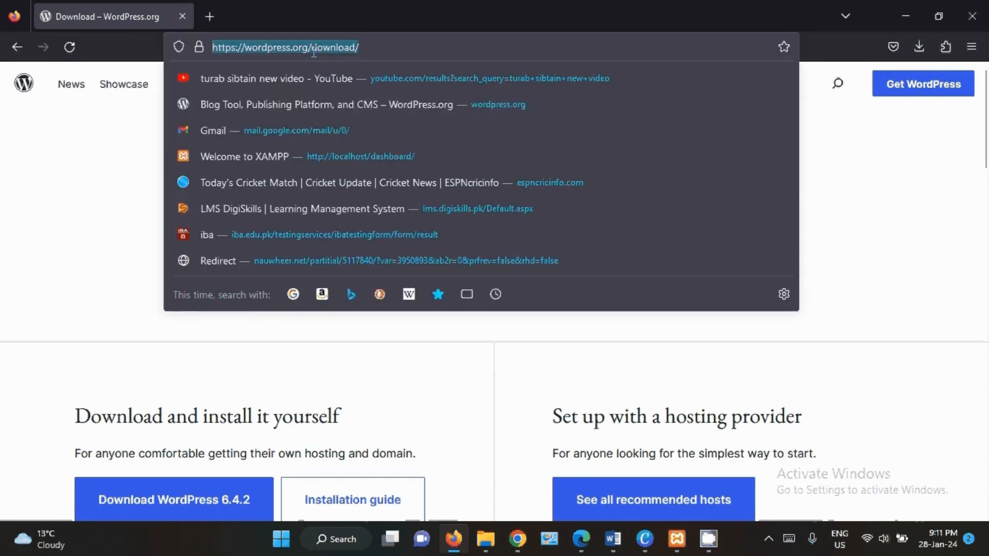
pyautogui.click(885, 203)
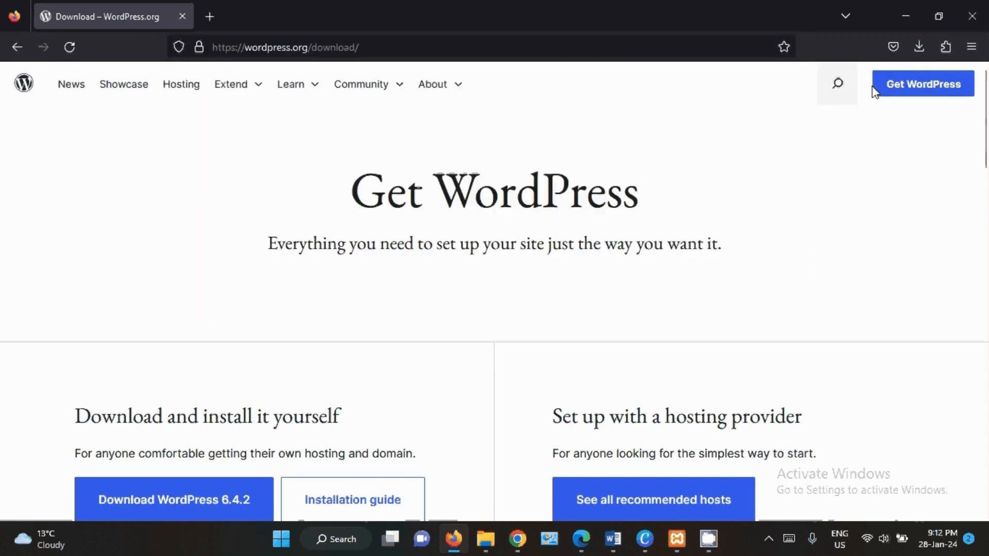
pyautogui.click(906, 88)
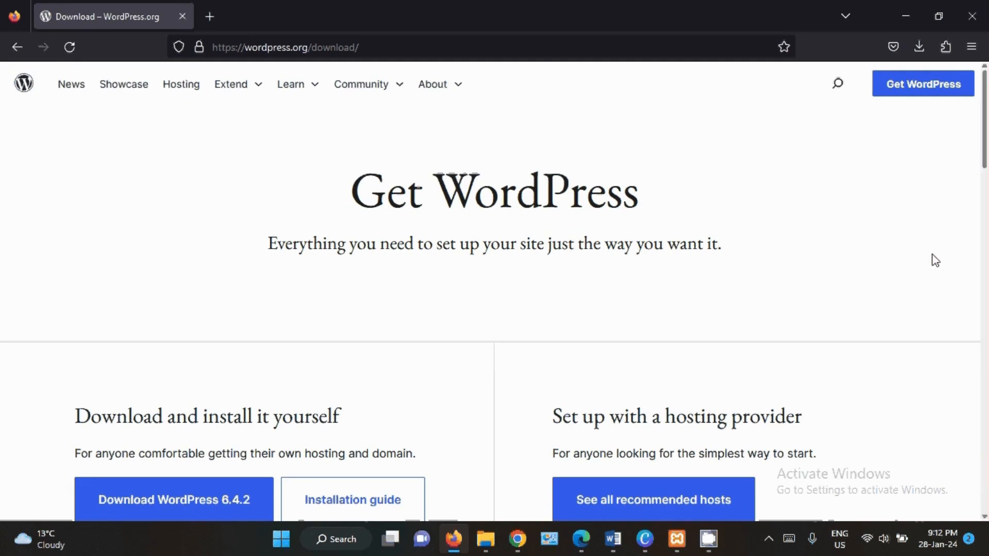
pyautogui.scroll(-1, 984, 178)
pyautogui.scroll(-2, 984, 178)
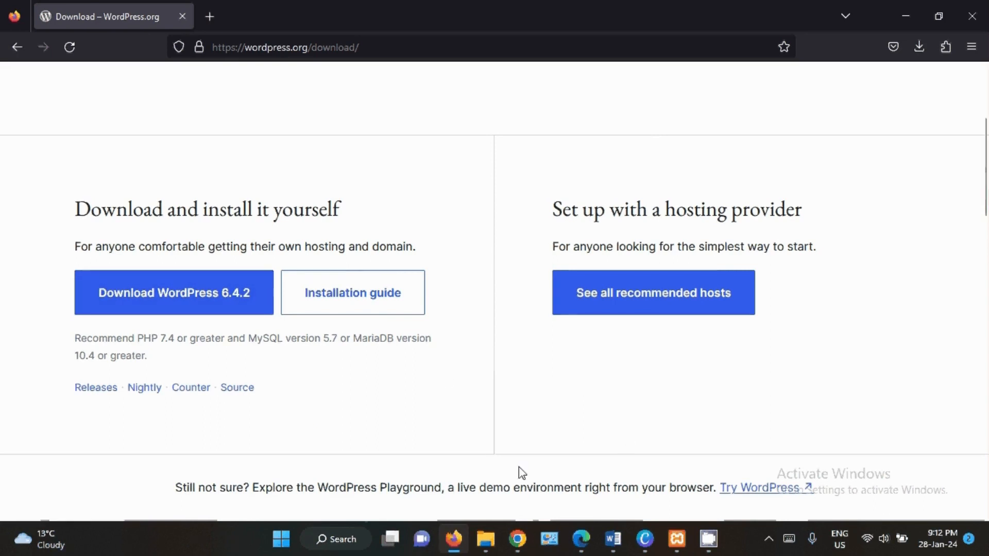
# - Switch to File Explorer's Downloads folder and open the extracted wordpress-6.4.2 folder
pyautogui.moveTo(491, 535)
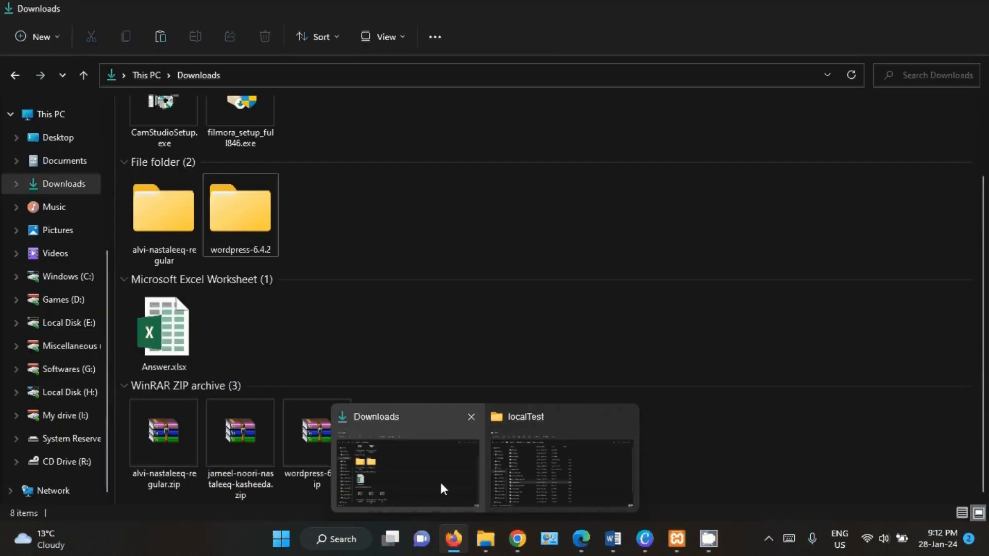
pyautogui.click(439, 480)
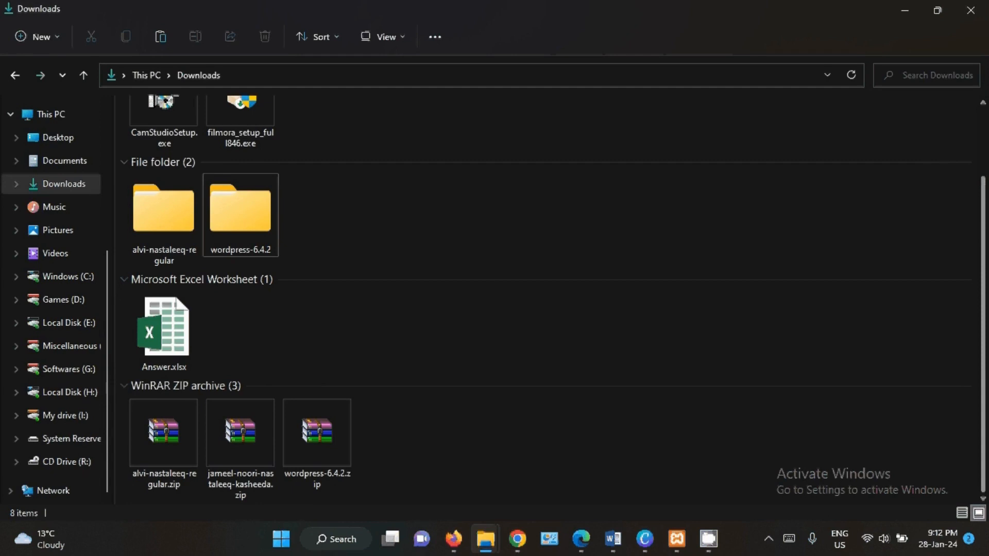
pyautogui.click(327, 456)
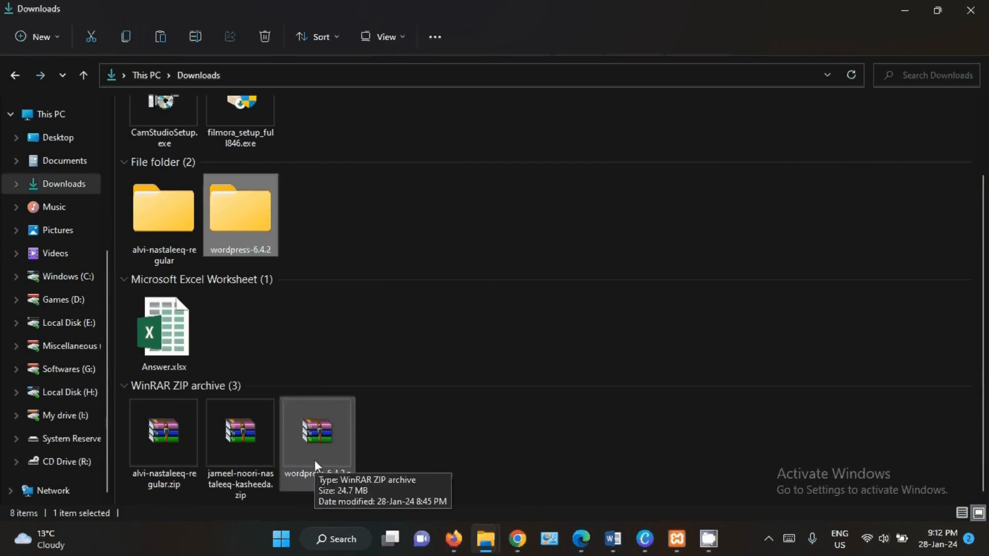
pyautogui.doubleClick(248, 231)
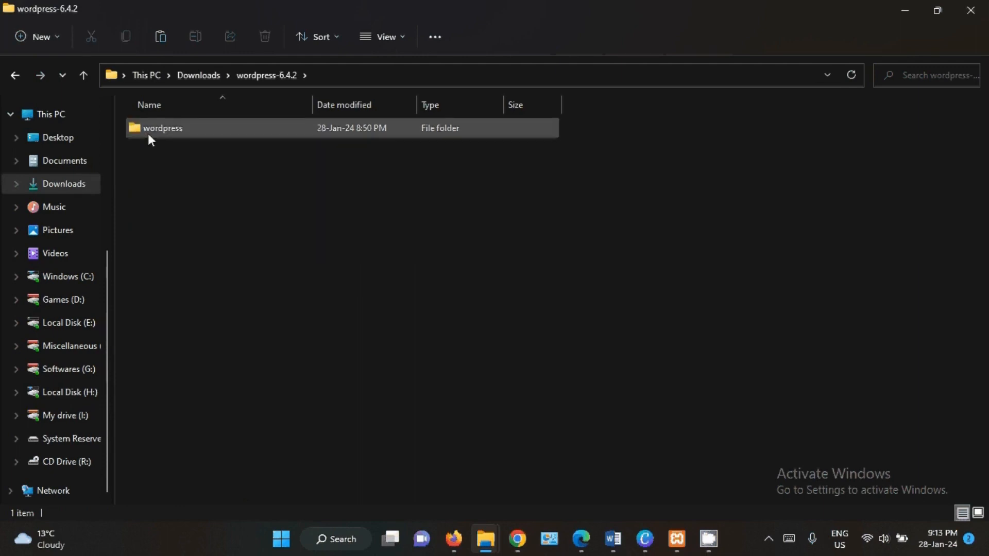
# - Examine the files inside the wordpress folder and return to its parent folder, wordpress-6.4.2
pyautogui.moveTo(149, 136)
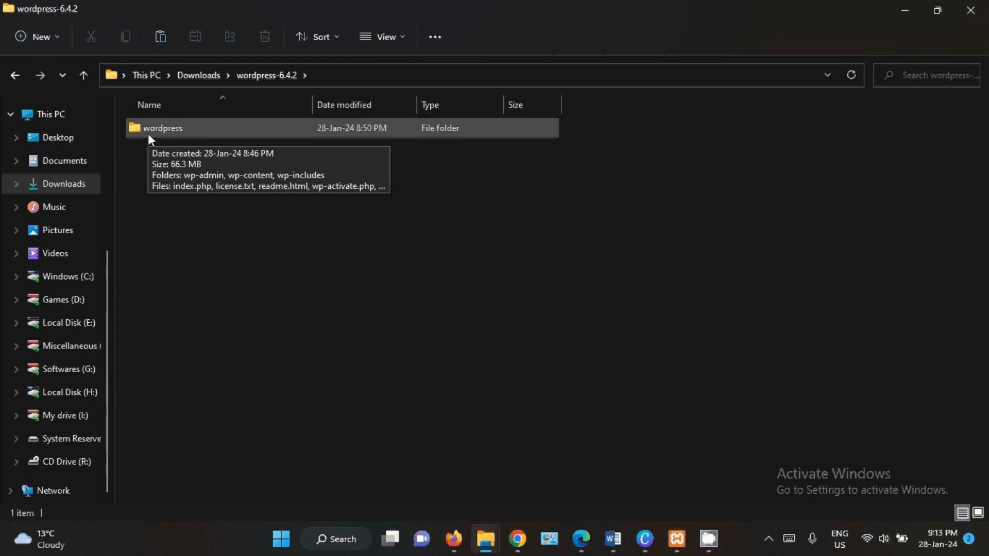
pyautogui.doubleClick(149, 134)
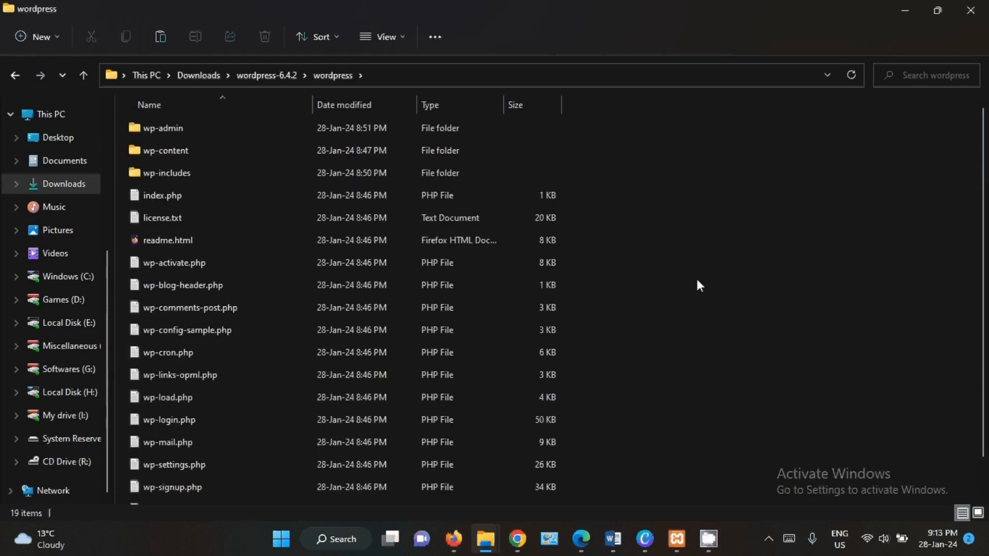
pyautogui.scroll(-2, 696, 280)
pyautogui.scroll(1, 489, 308)
pyautogui.click(19, 75)
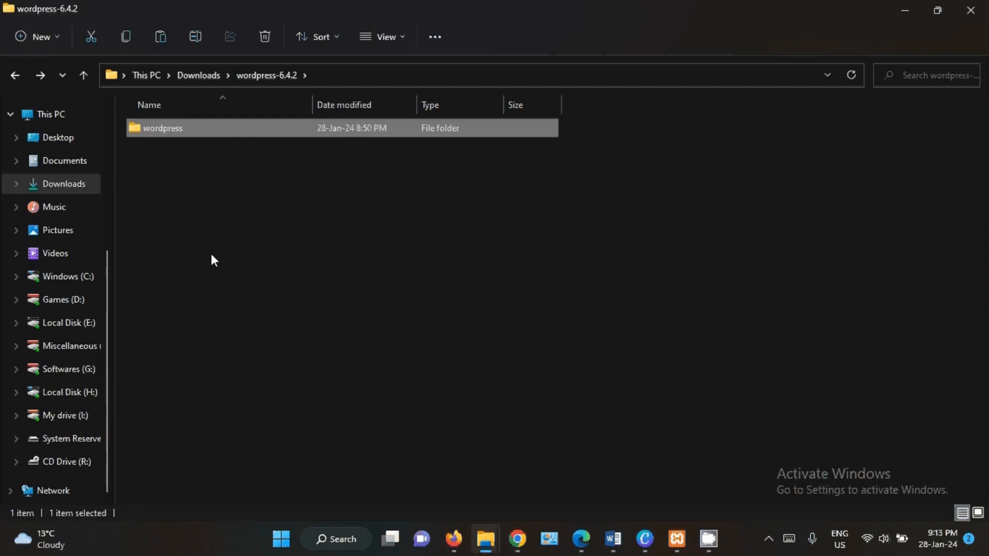
# - Copy the wordpress folder into the htdocs folder of the xampp directory on drive C
pyautogui.click(84, 285)
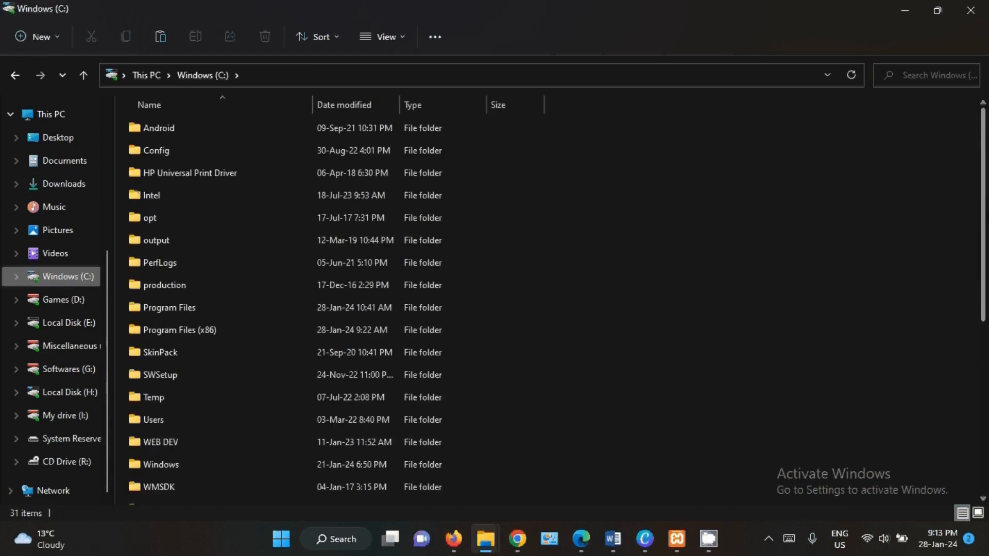
pyautogui.scroll(-2, 545, 304)
pyautogui.scroll(-3, 546, 304)
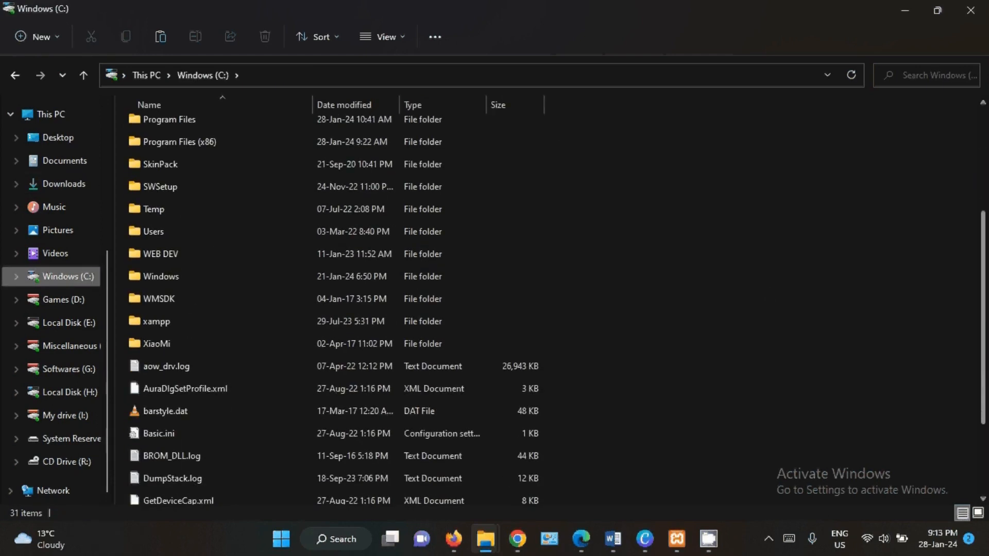
pyautogui.click(171, 324)
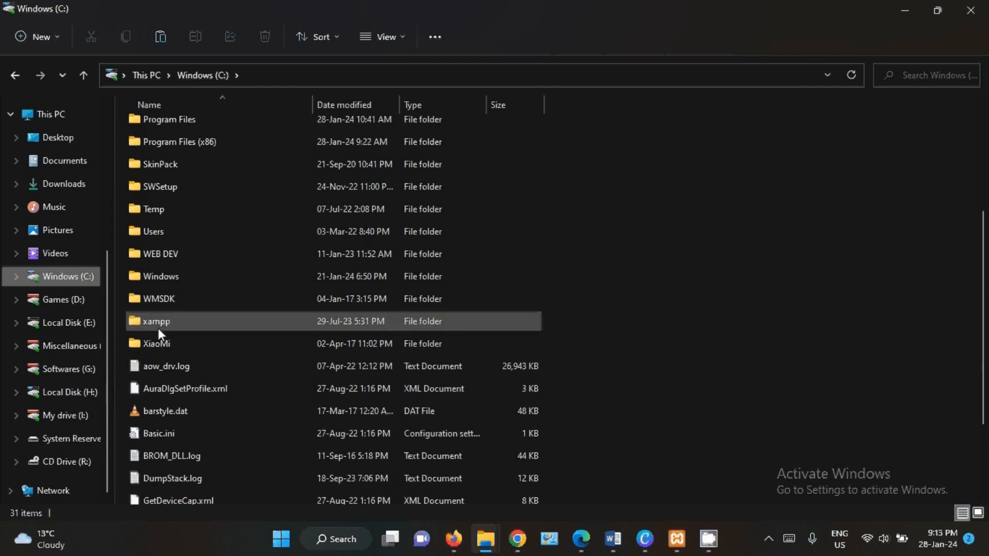
pyautogui.moveTo(159, 330)
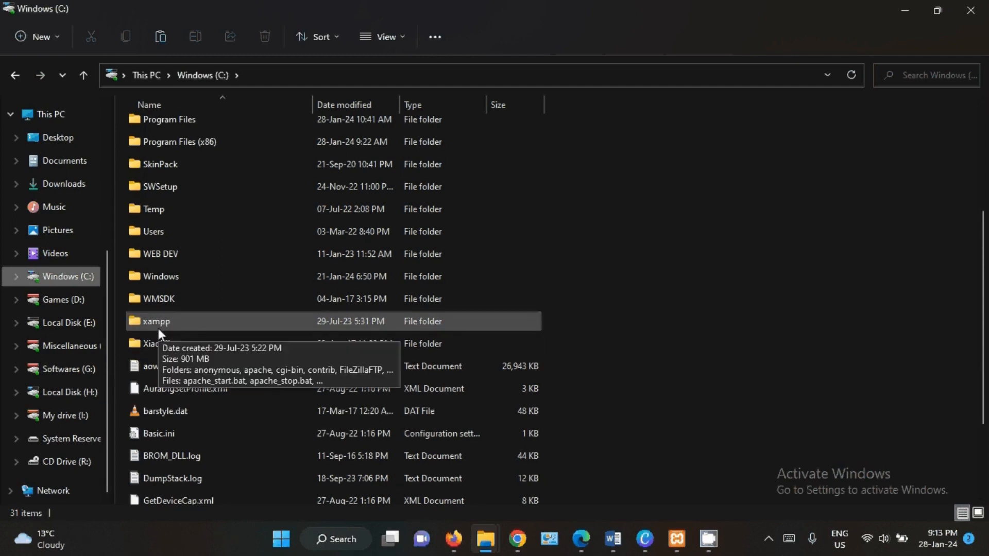
pyautogui.doubleClick(158, 324)
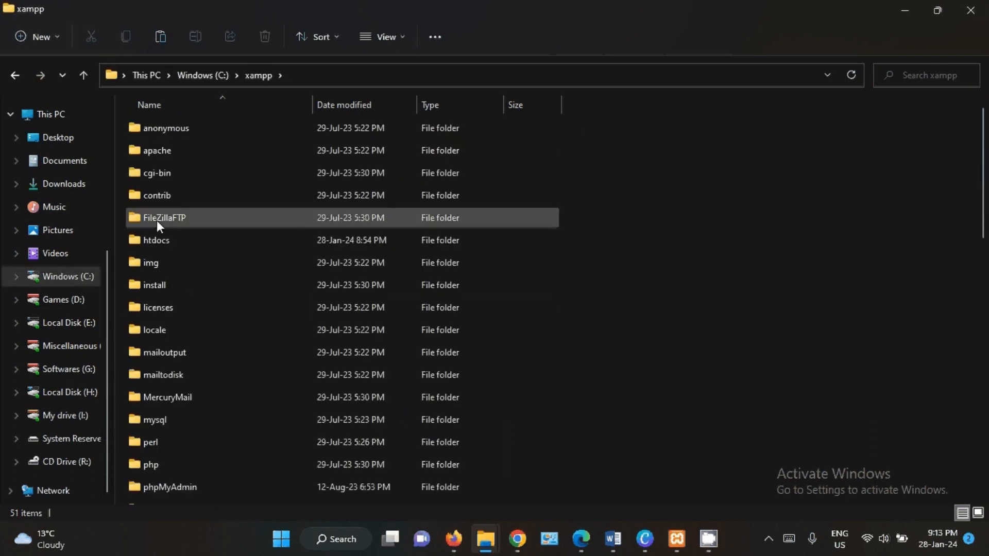
pyautogui.click(158, 244)
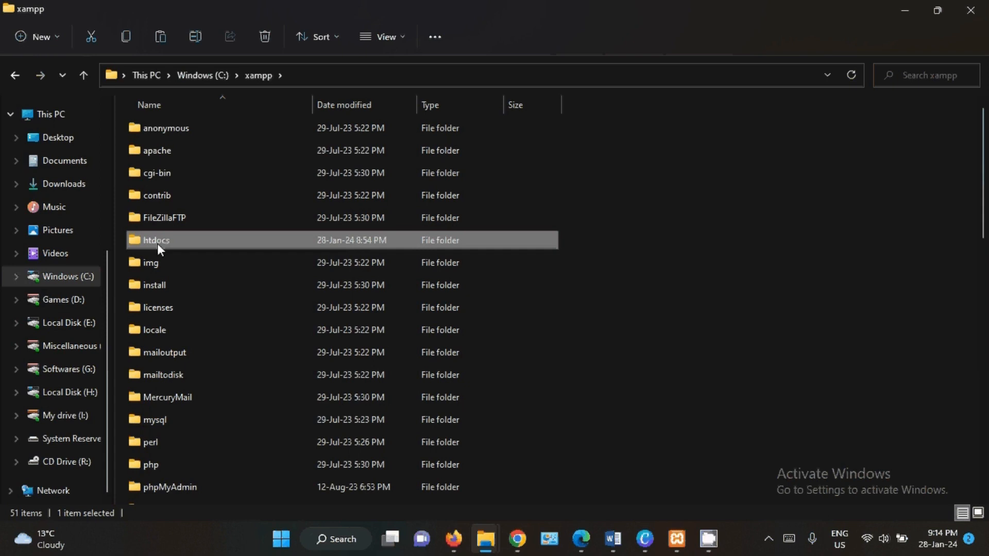
pyautogui.doubleClick(157, 245)
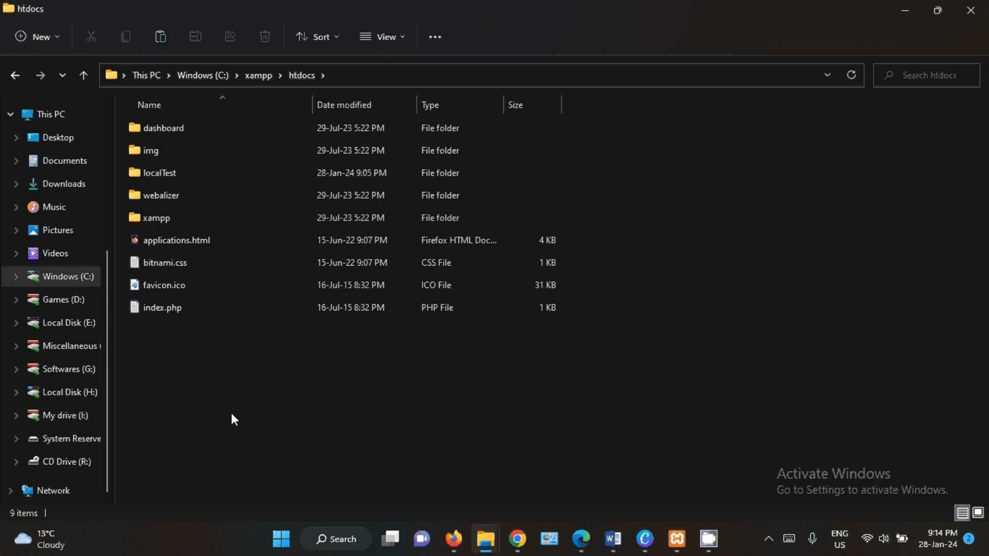
pyautogui.hotkey('ctrl', 'v')
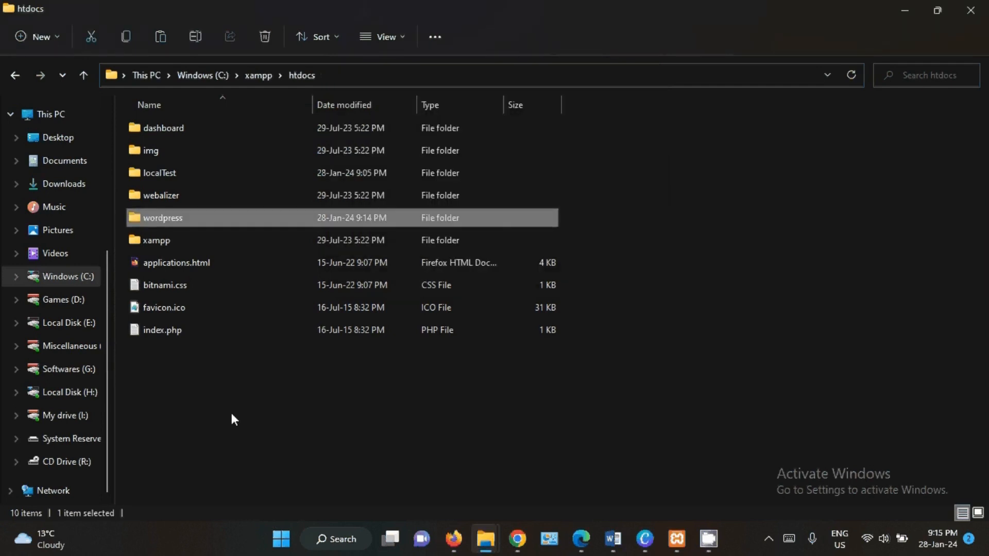
# - Rename the wordpress folder in htdocs as myWPtest
pyautogui.rightClick(166, 218)
pyautogui.click(233, 461)
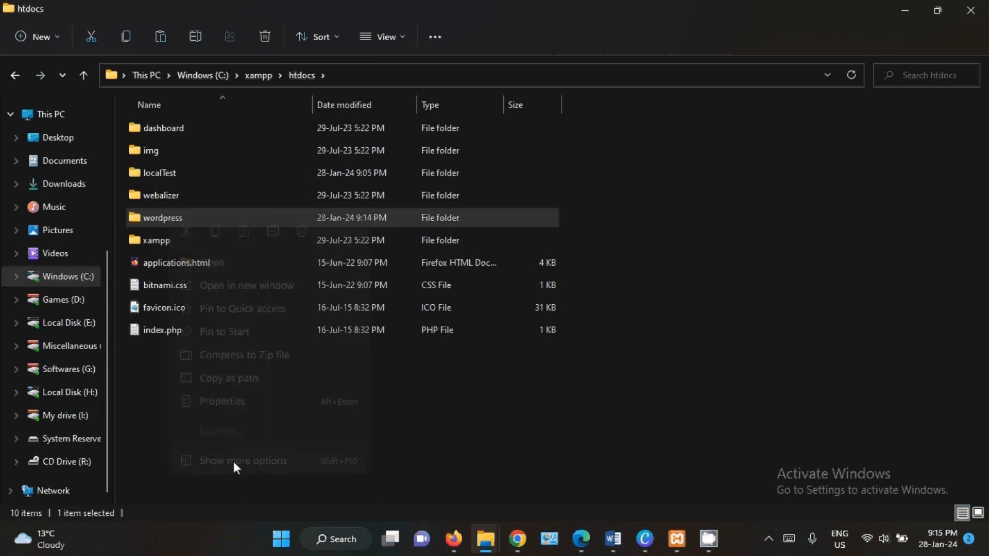
pyautogui.click(261, 424)
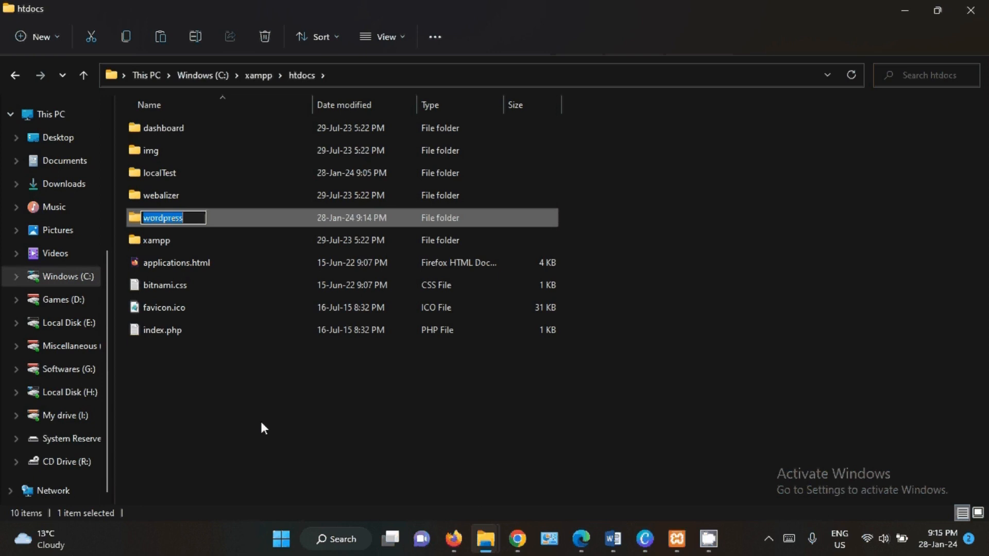
pyautogui.write('m')
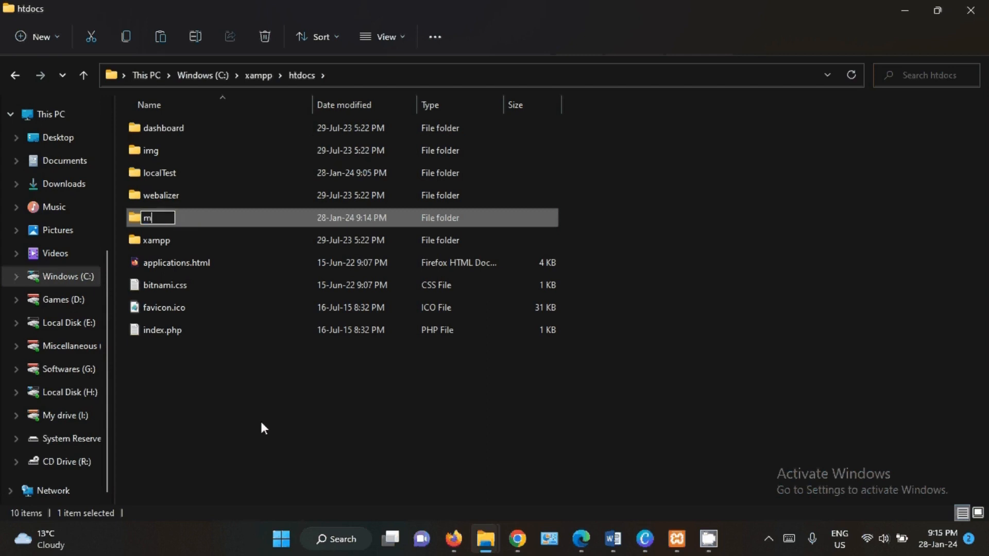
pyautogui.write('yWPtest')
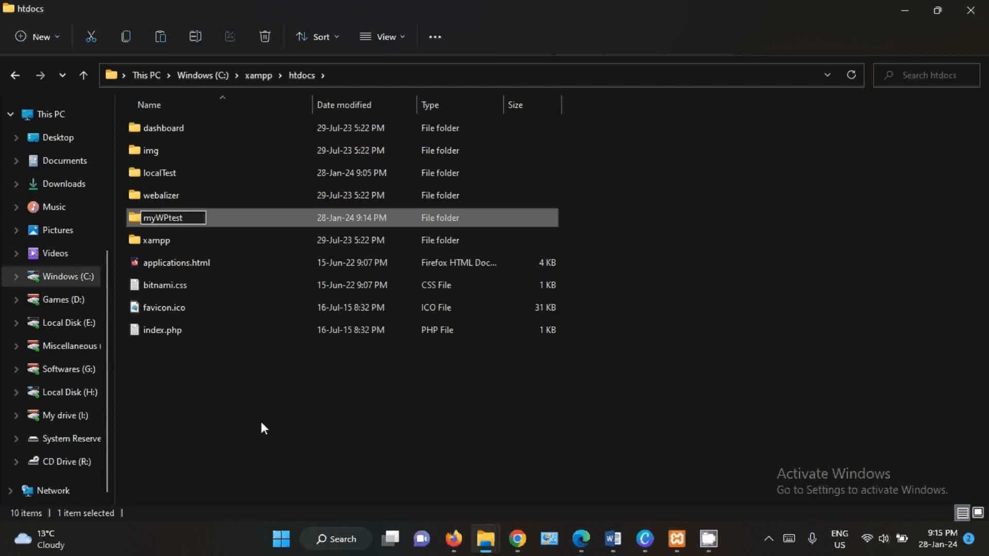
pyautogui.press('Return')
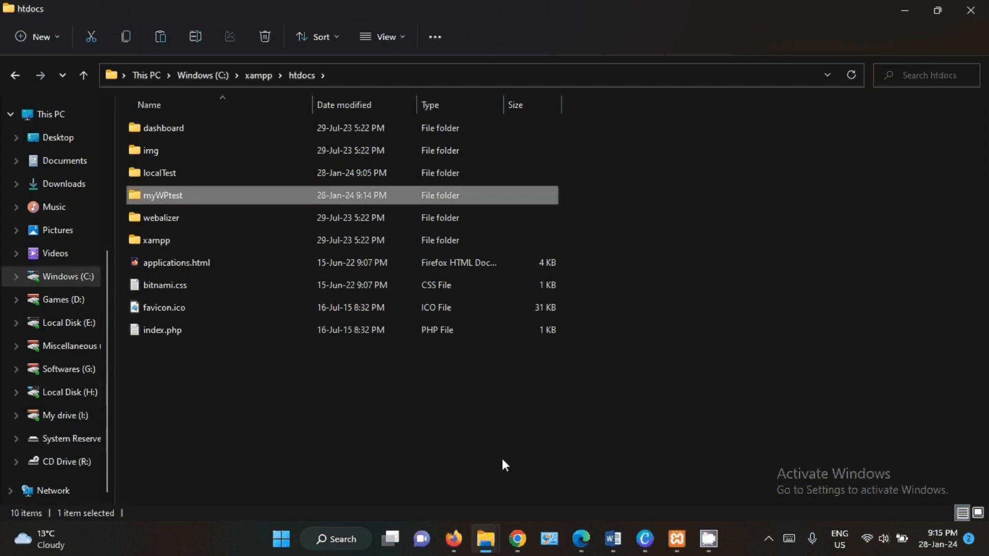
# - Switch to Firefox and open localhost in a new tab
pyautogui.moveTo(453, 539)
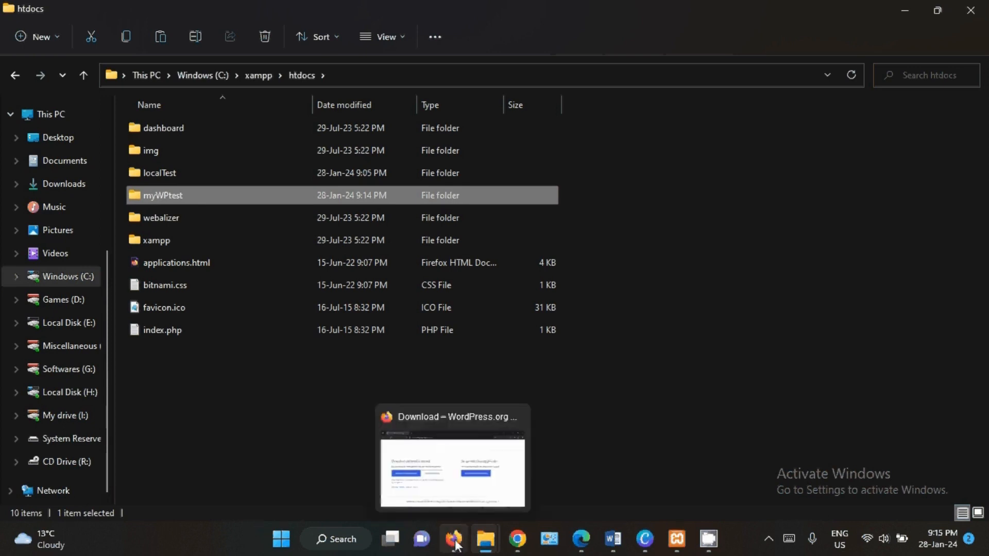
pyautogui.click(455, 506)
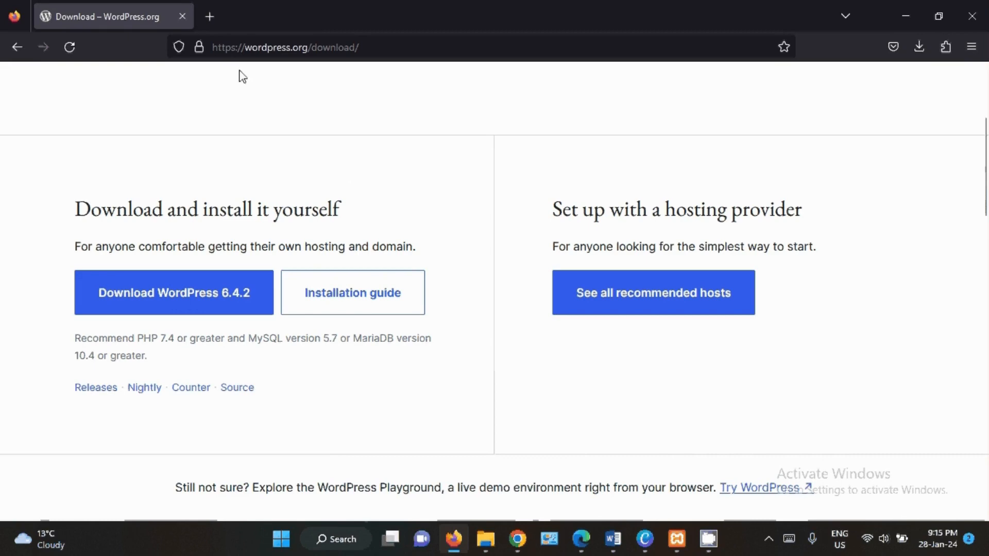
pyautogui.click(208, 15)
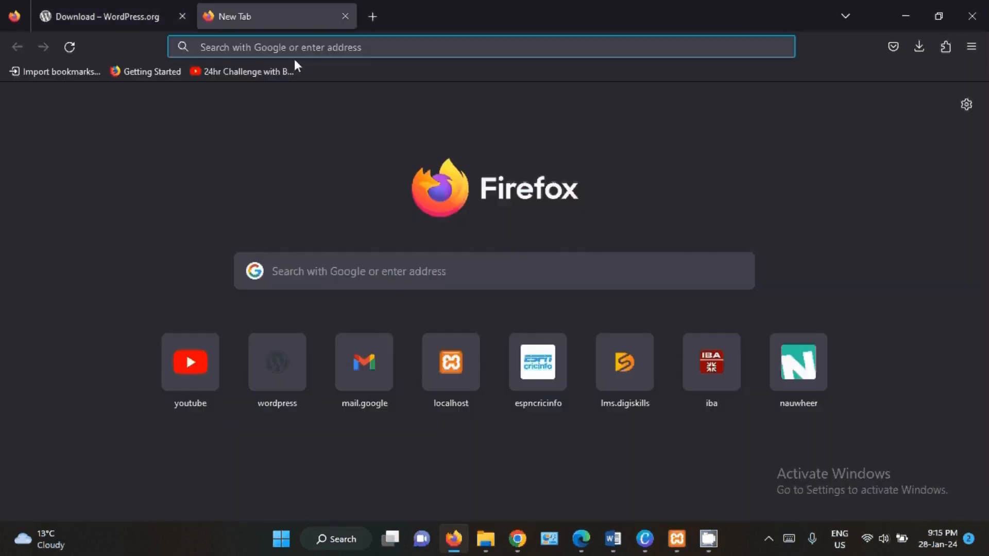
pyautogui.write('local')
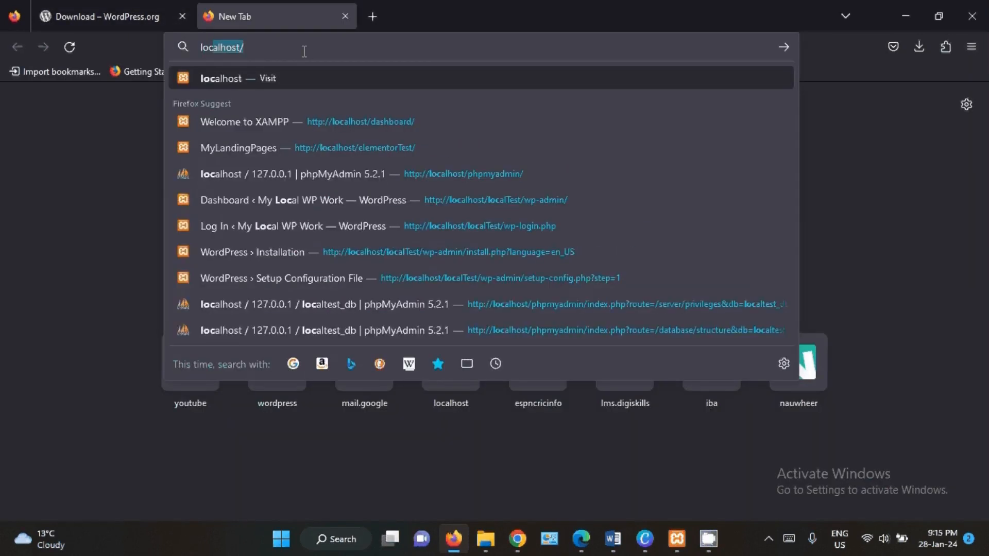
pyautogui.write('h')
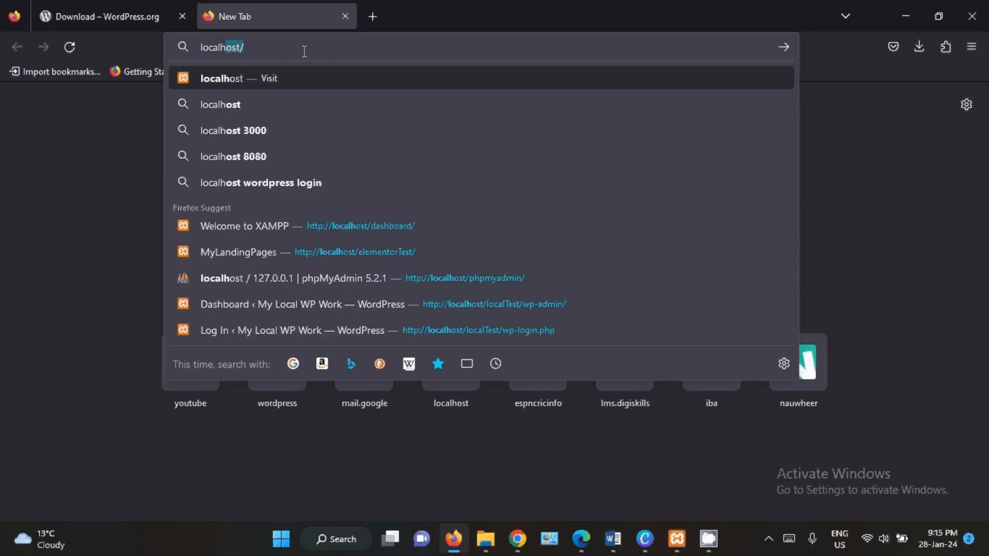
pyautogui.write('ost')
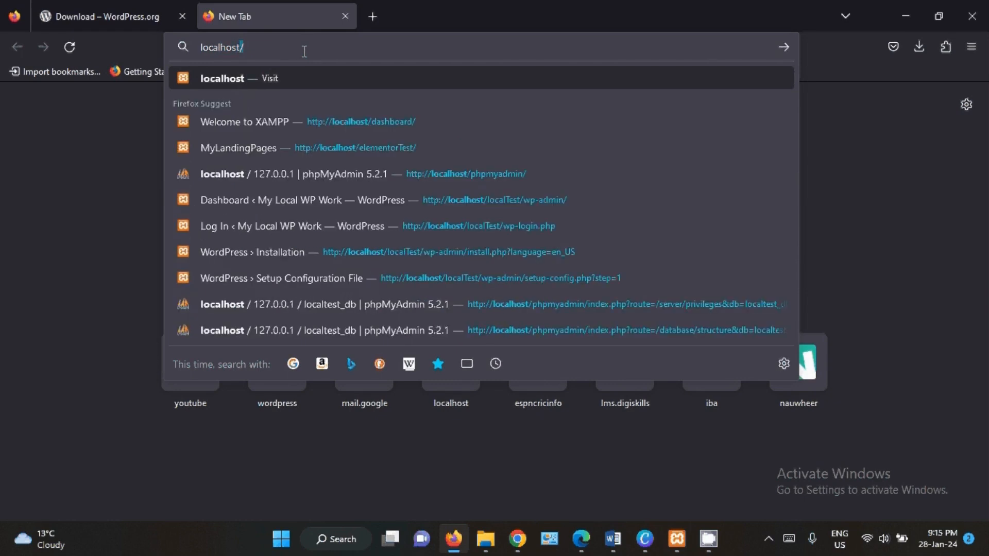
pyautogui.press('Return')
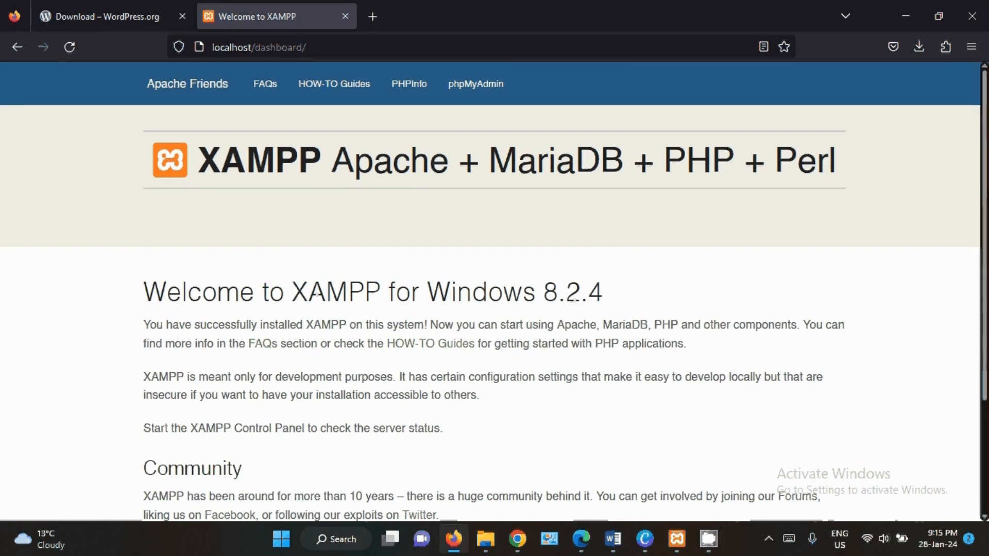
# - Check in the XAMPP Control Panel that Apache and MySQL are running and return to the XAMPP dashboard page
pyautogui.scroll(-3, 979, 309)
pyautogui.scroll(3, 978, 309)
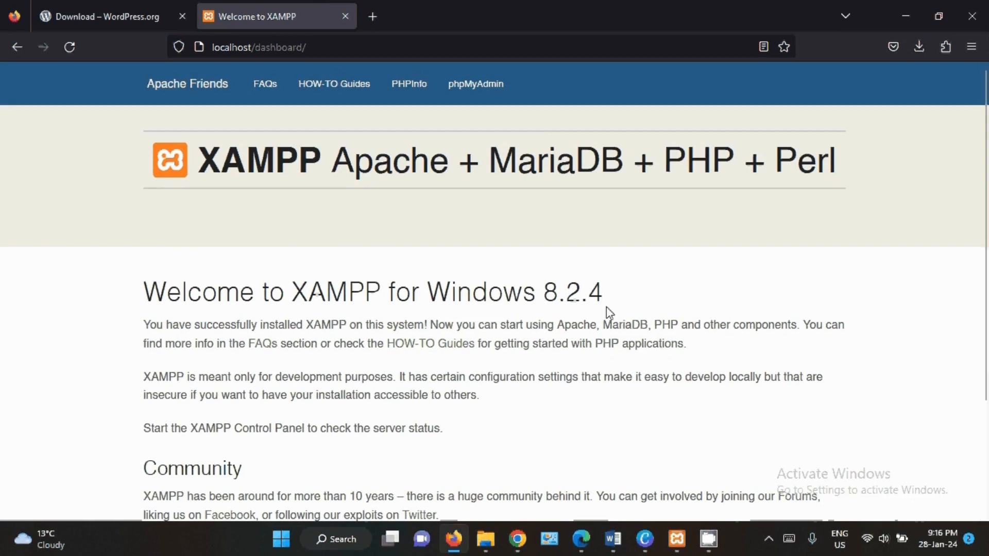
pyautogui.hotkey('alt', 'Tab')
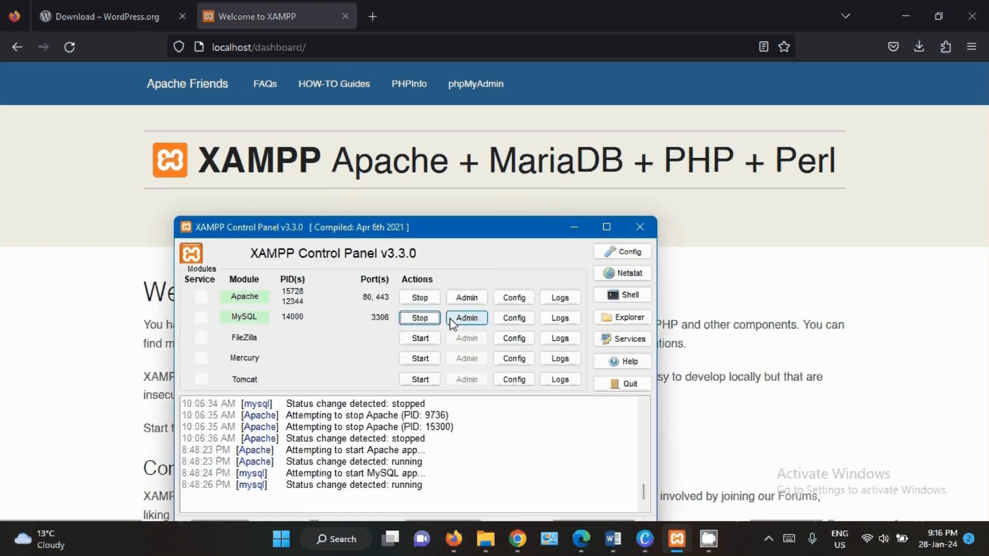
pyautogui.click(574, 227)
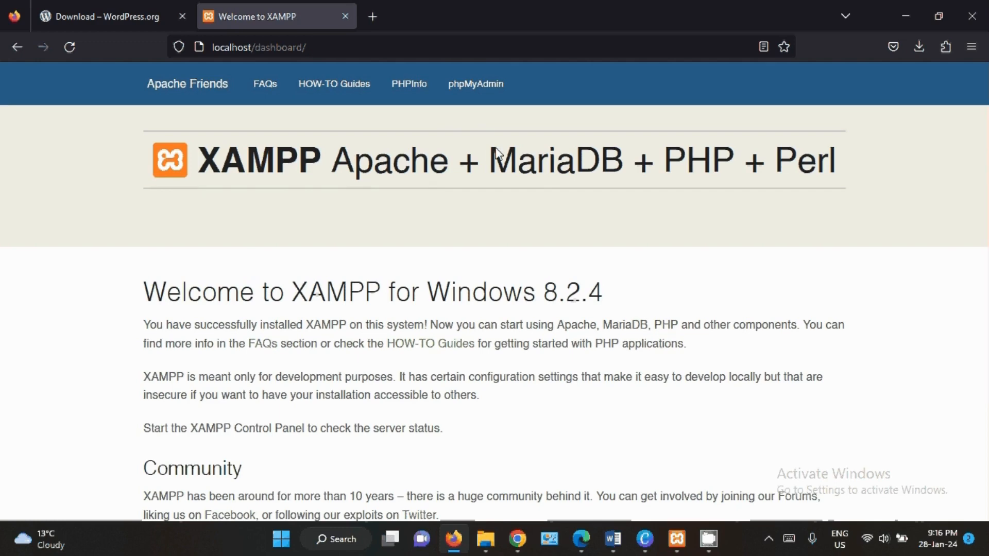
# - Open phpMyAdmin from the XAMPP dashboard and create a database named myWPtest_db
pyautogui.click(474, 89)
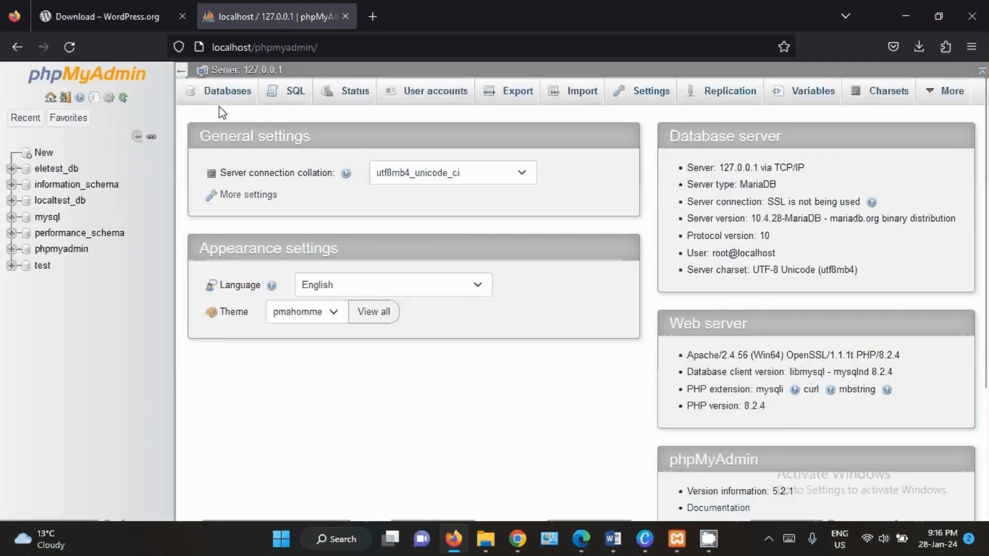
pyautogui.click(219, 101)
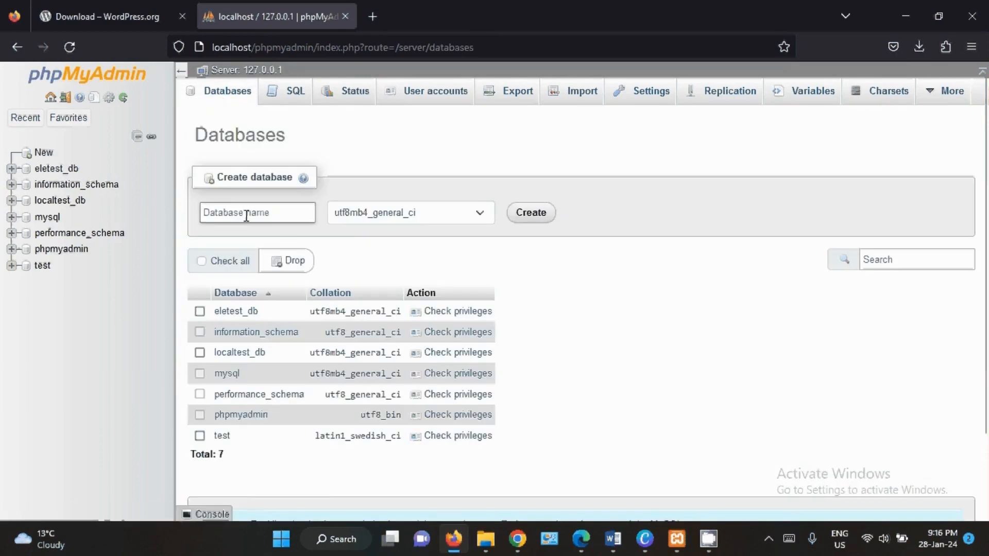
pyautogui.click(246, 215)
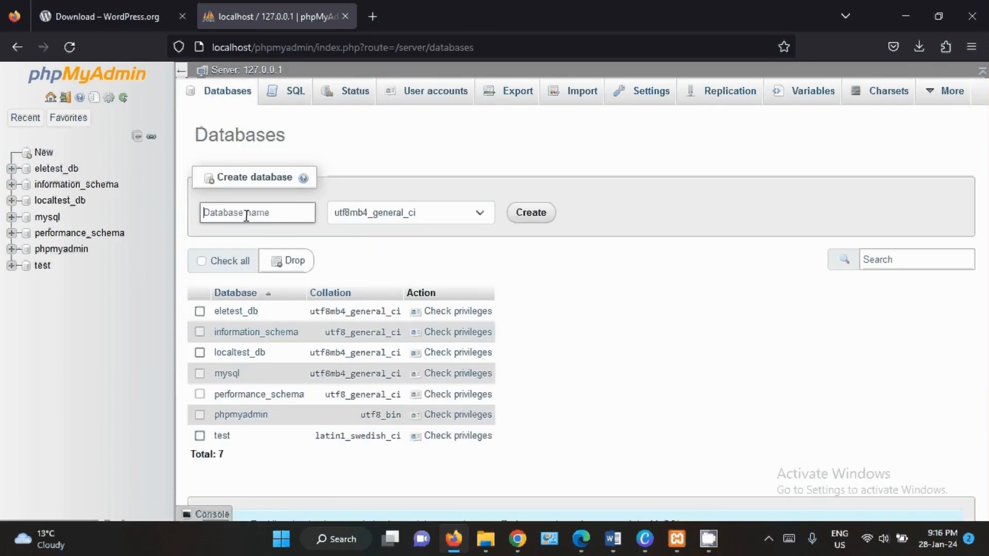
pyautogui.write('myWPtest')
pyautogui.write('_db')
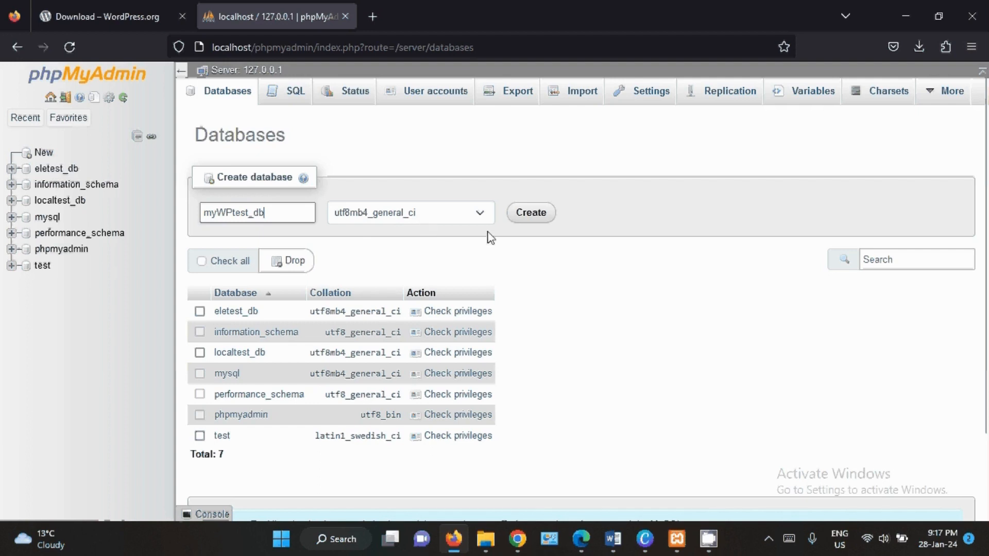
pyautogui.click(529, 220)
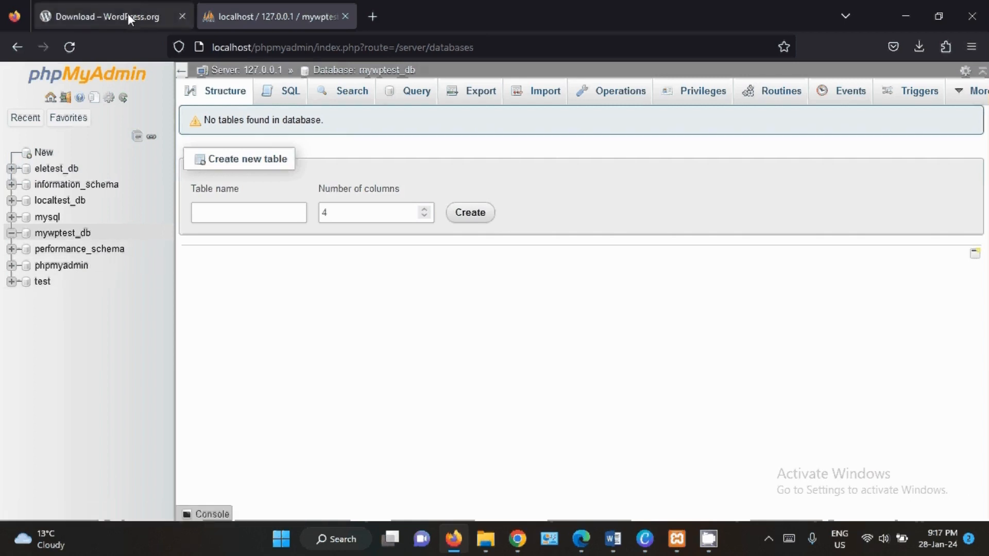
# - Open localhost/myWPtest in a new browser tab to start the WordPress setup
pyautogui.click(372, 17)
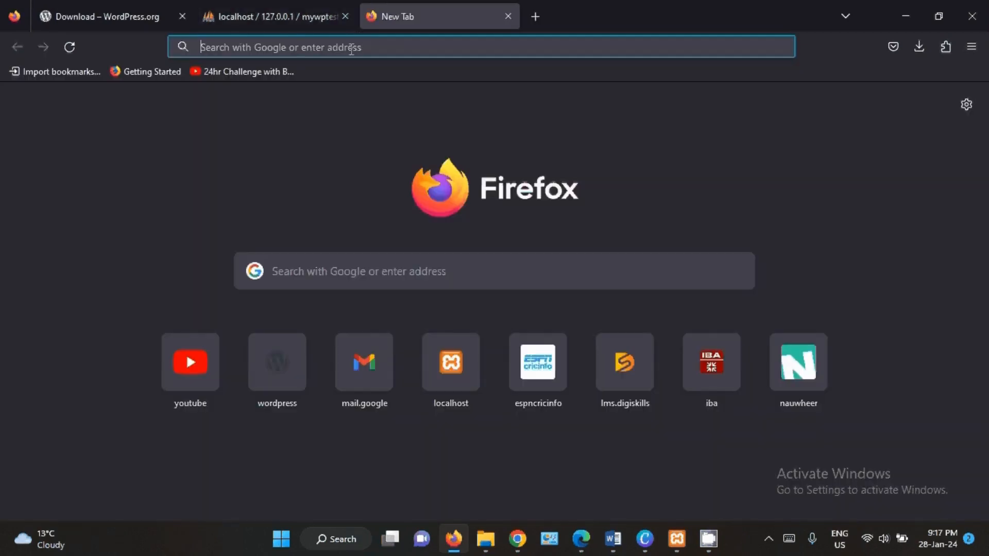
pyautogui.write('local')
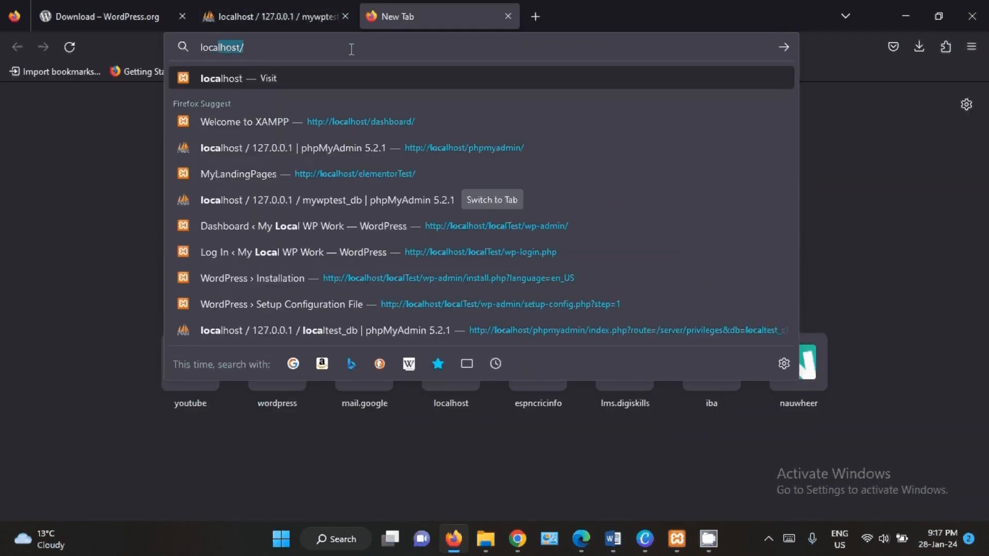
pyautogui.write('host')
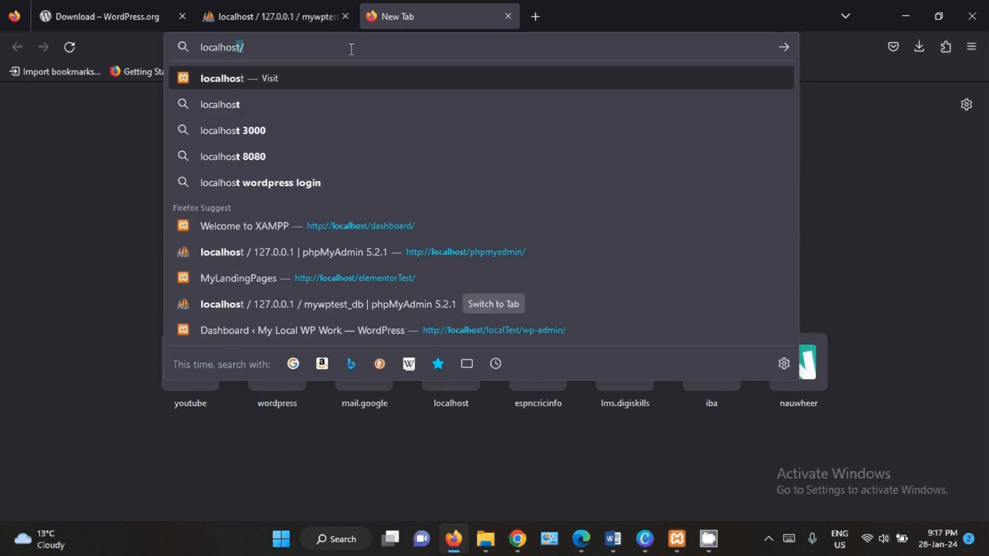
pyautogui.write('/')
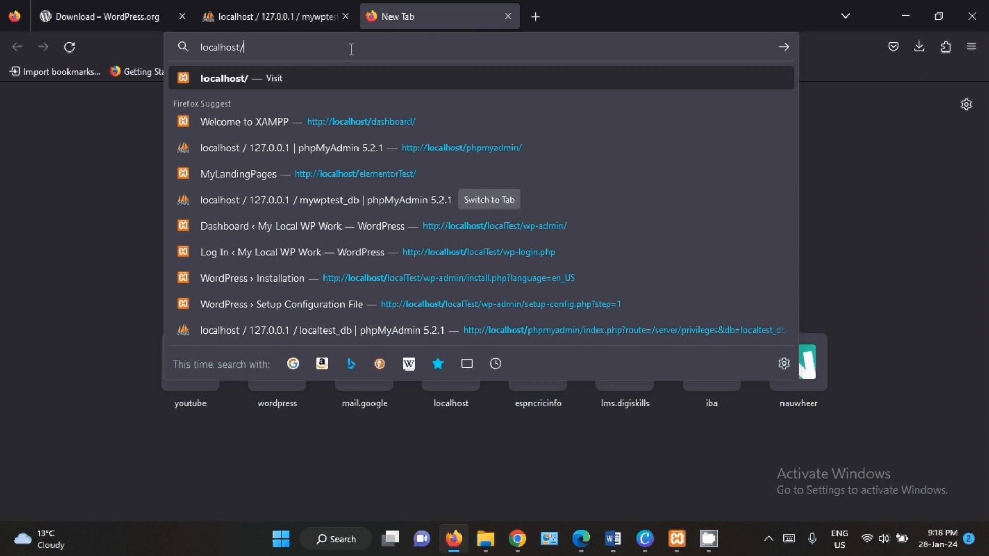
pyautogui.write('myW')
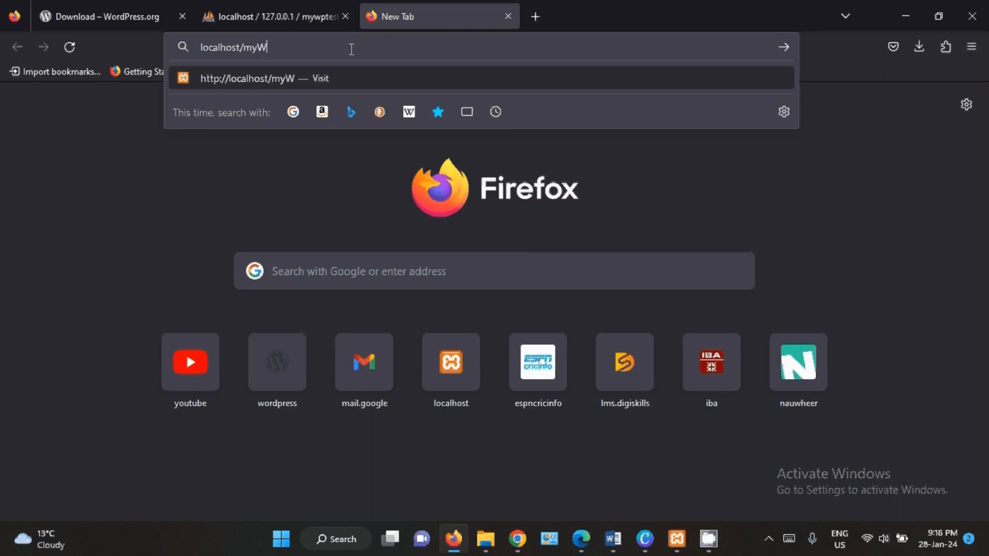
pyautogui.write('Ptest')
pyautogui.press('Return')
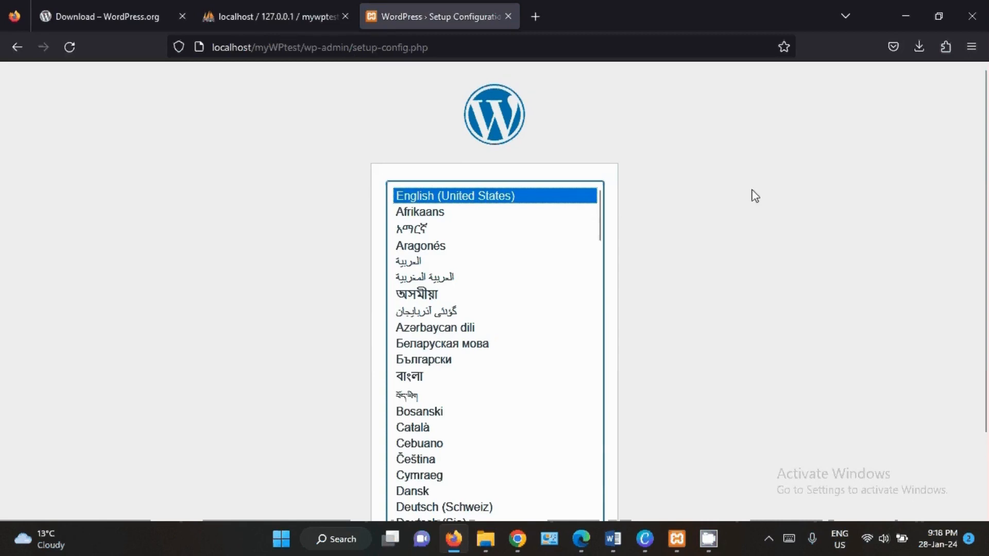
# - Continue the WordPress setup with English (United States) as the language
pyautogui.scroll(-2, 986, 252)
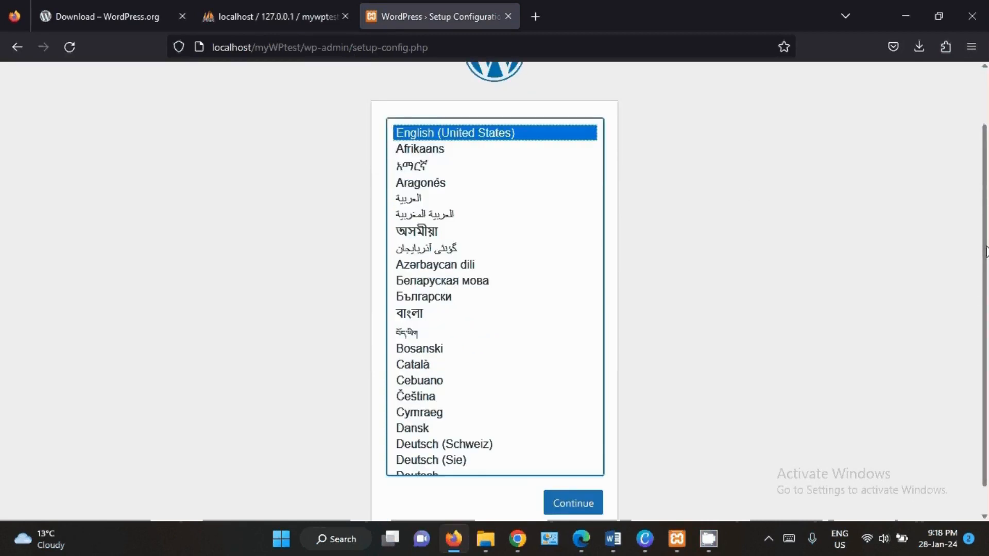
pyautogui.moveTo(986, 252); pyautogui.dragTo(986, 271)
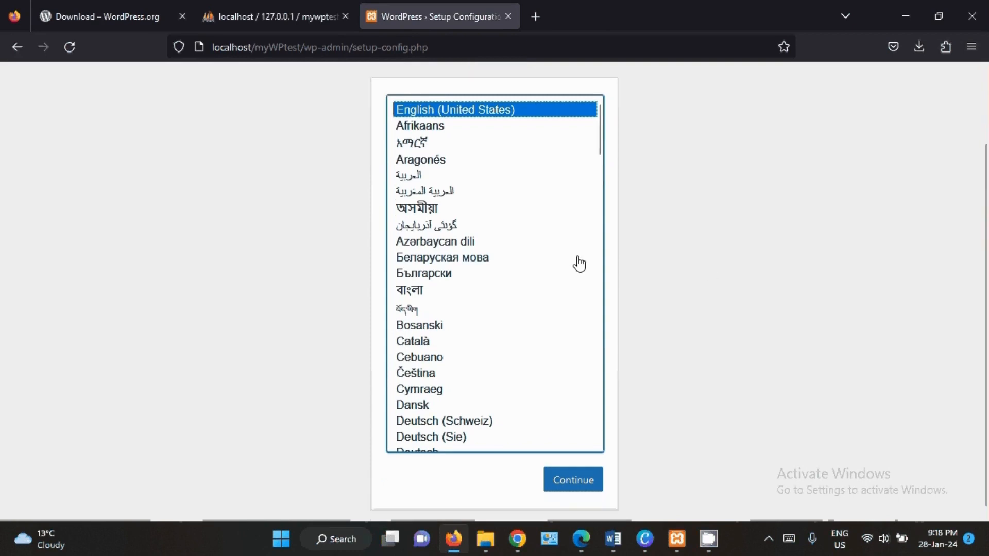
pyautogui.moveTo(987, 289)
pyautogui.mouseDown()
pyautogui.moveTo(987, 234)
pyautogui.moveTo(987, 294)
pyautogui.mouseUp()
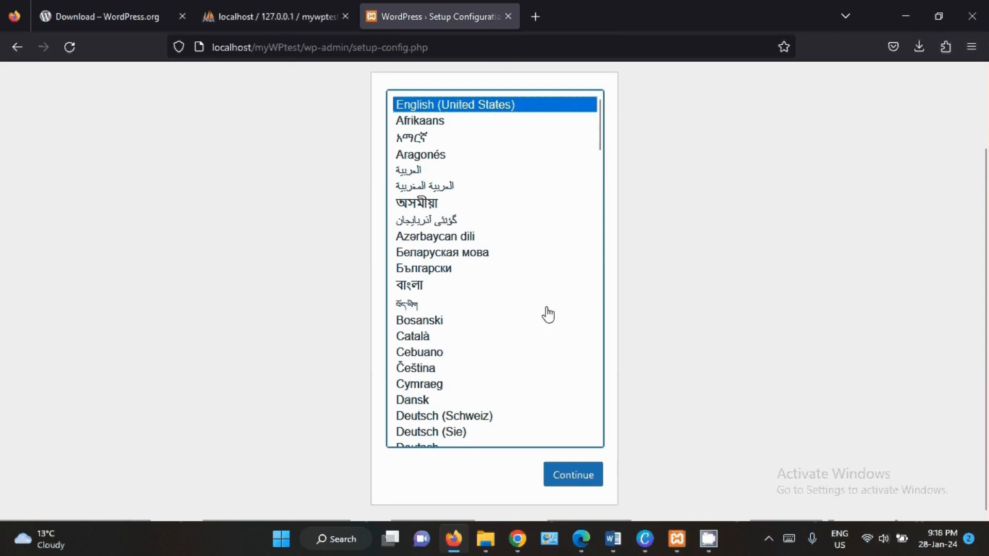
pyautogui.click(572, 481)
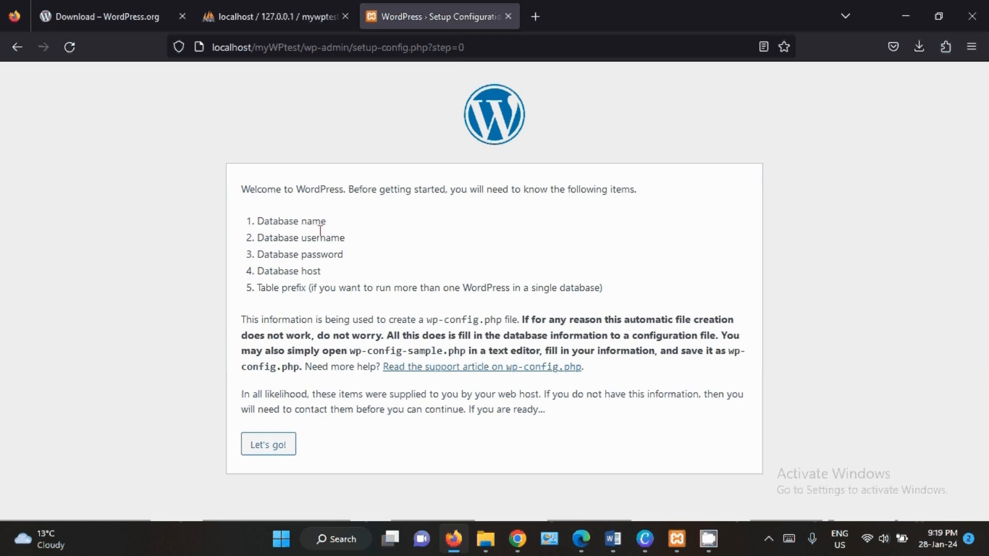
# - Review the list of required database items and proceed to the database connection form
pyautogui.tripleClick(290, 221)
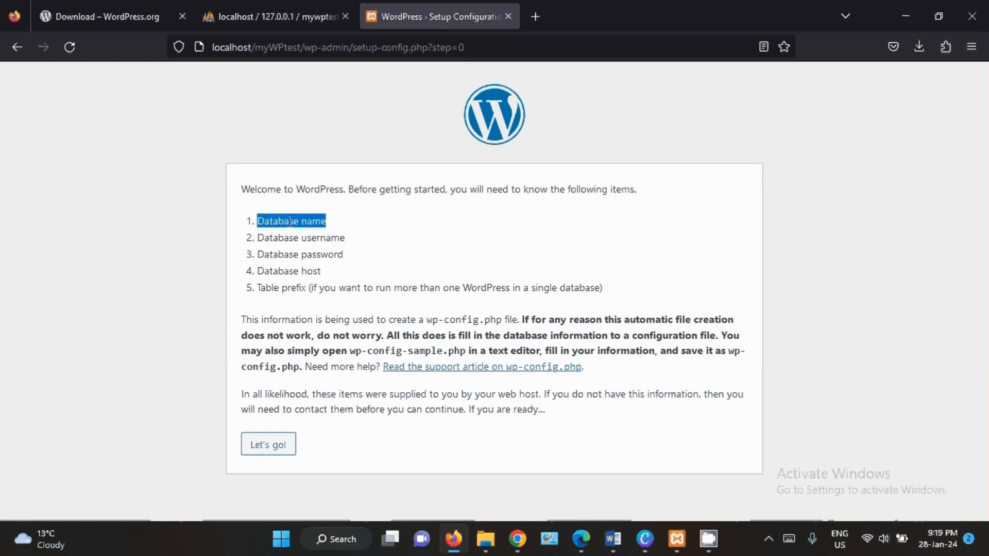
pyautogui.click(323, 234)
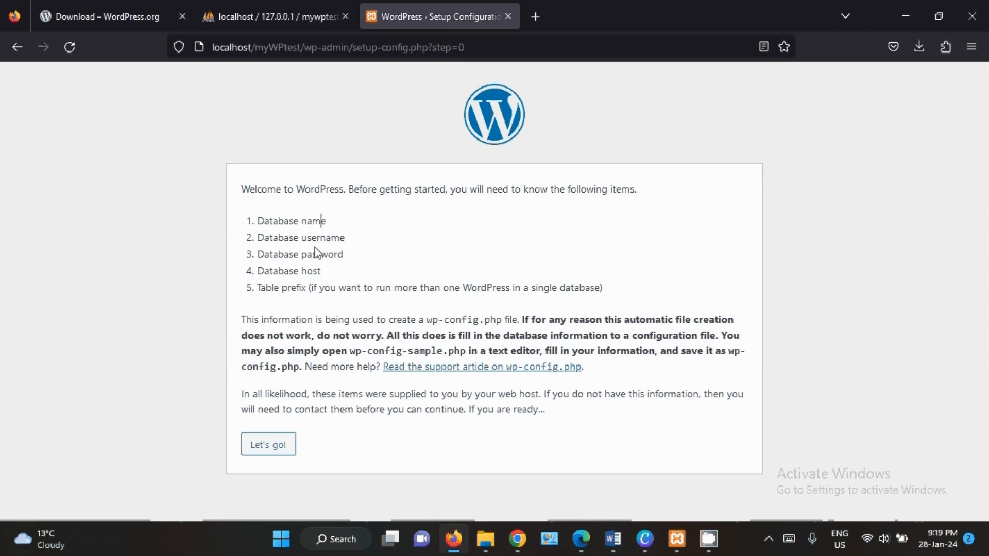
pyautogui.doubleClick(323, 251)
pyautogui.click(303, 253)
pyautogui.click(314, 255)
pyautogui.moveTo(271, 288); pyautogui.dragTo(282, 288)
pyautogui.click(299, 298)
pyautogui.click(287, 450)
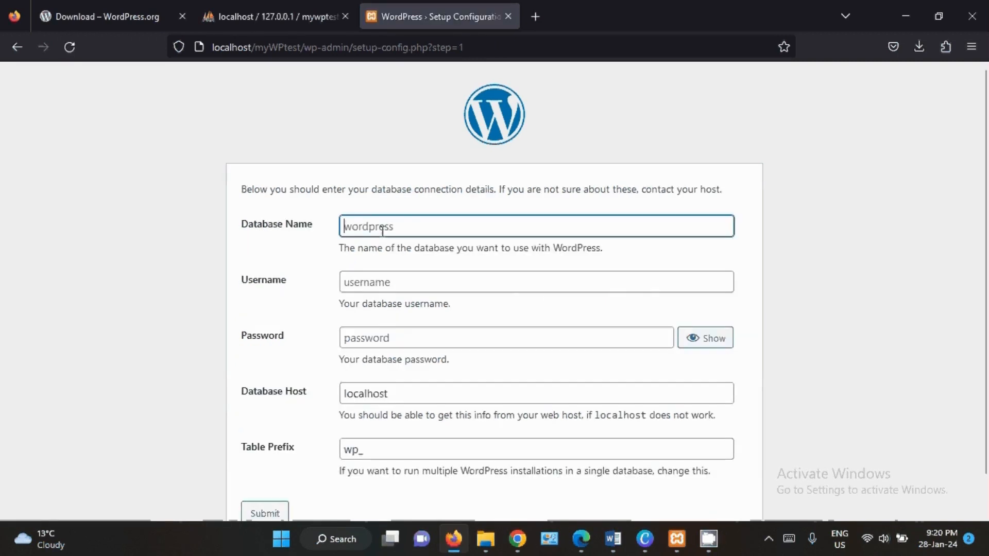
# - Enter myWPtest_db as the database name and root as the database username, leaving the password empty
pyautogui.click(382, 230)
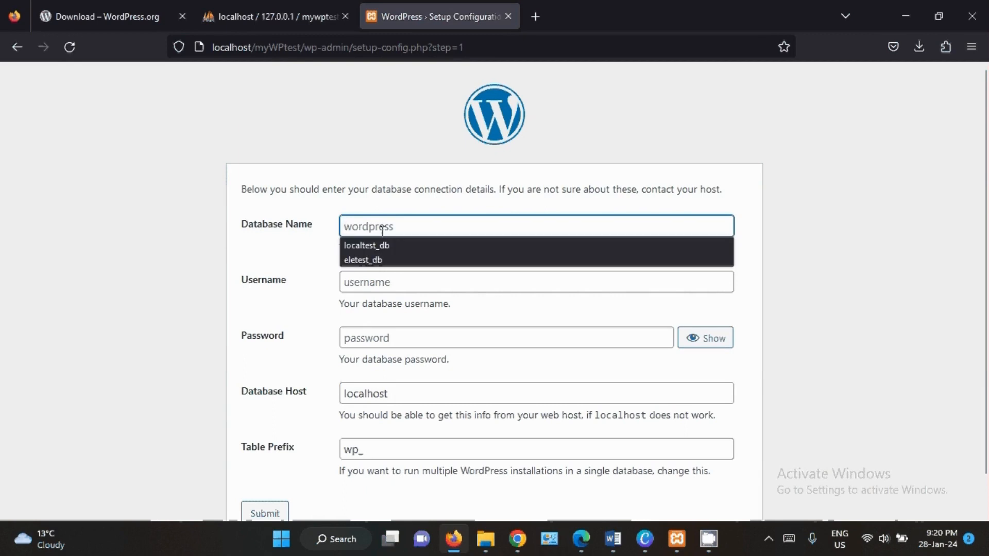
pyautogui.write('my')
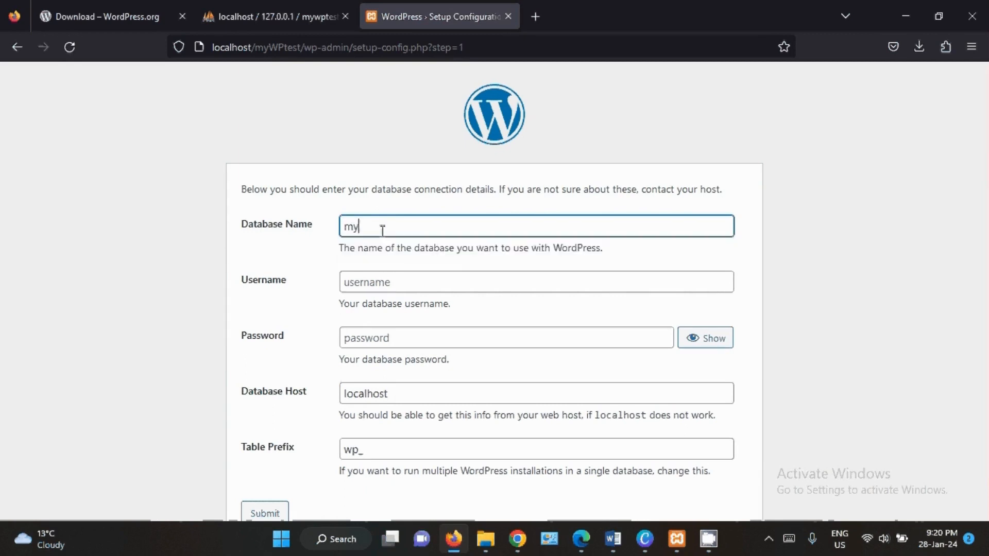
pyautogui.write('WPtest_db')
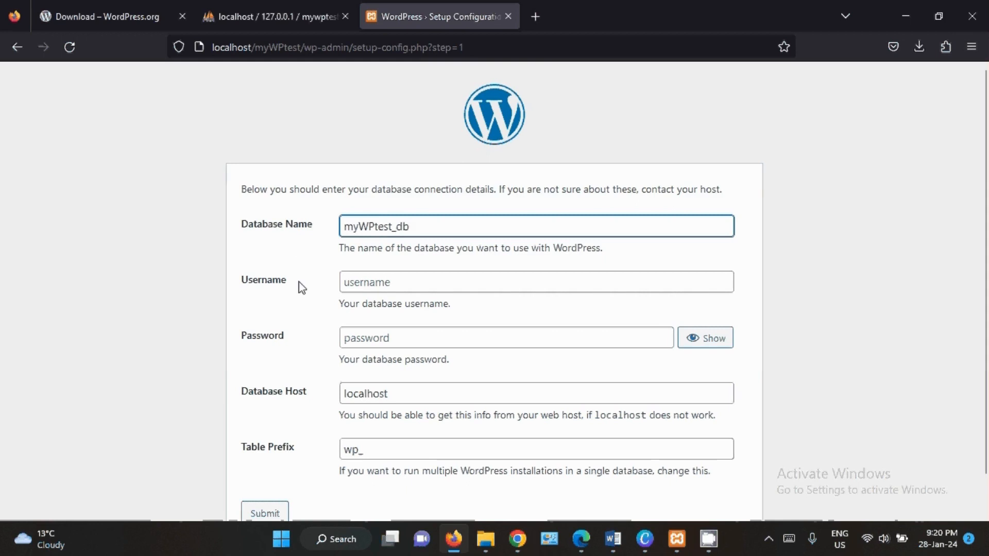
pyautogui.click(362, 281)
pyautogui.write('roo')
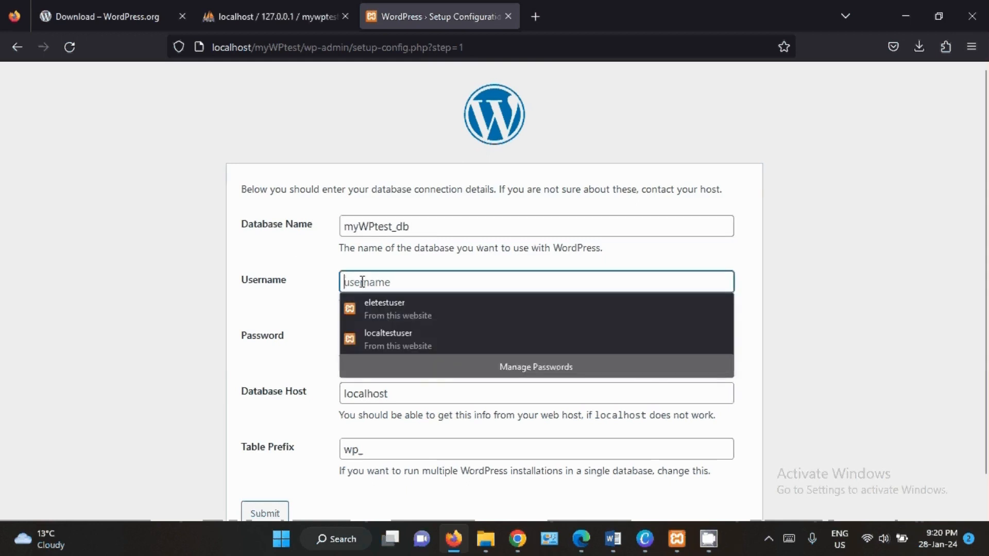
pyautogui.write('t')
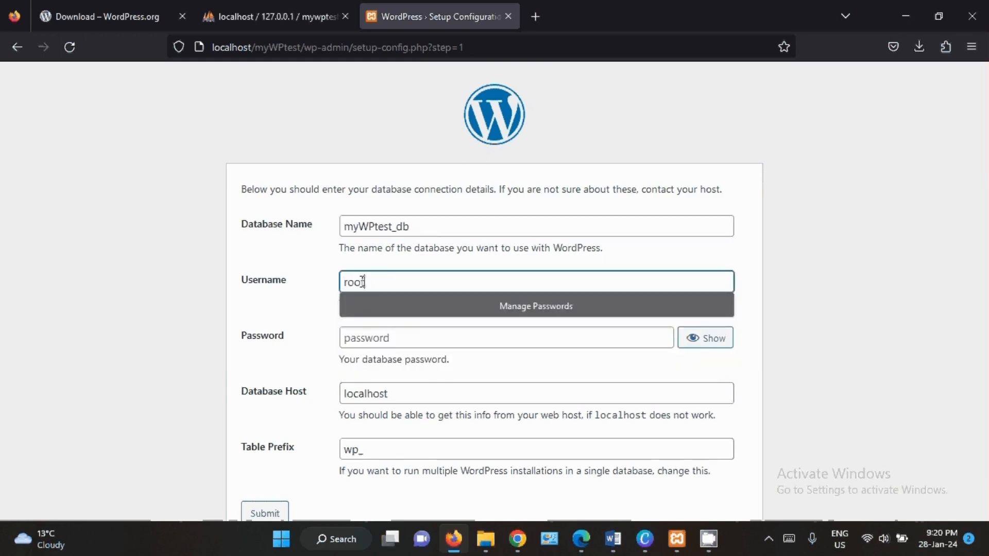
pyautogui.click(812, 284)
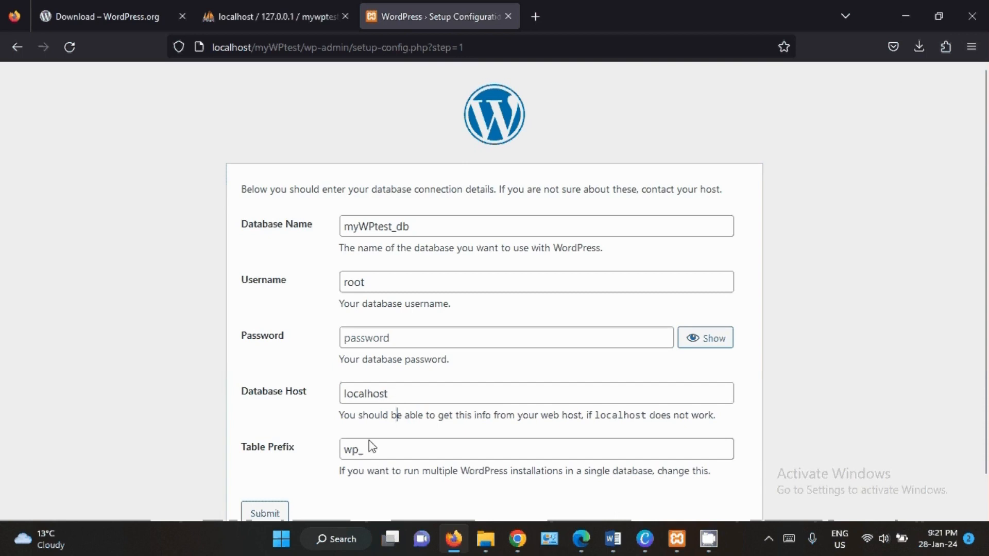
# - Try appending 123 to the wp_ table prefix in the database connection form
pyautogui.click(371, 456)
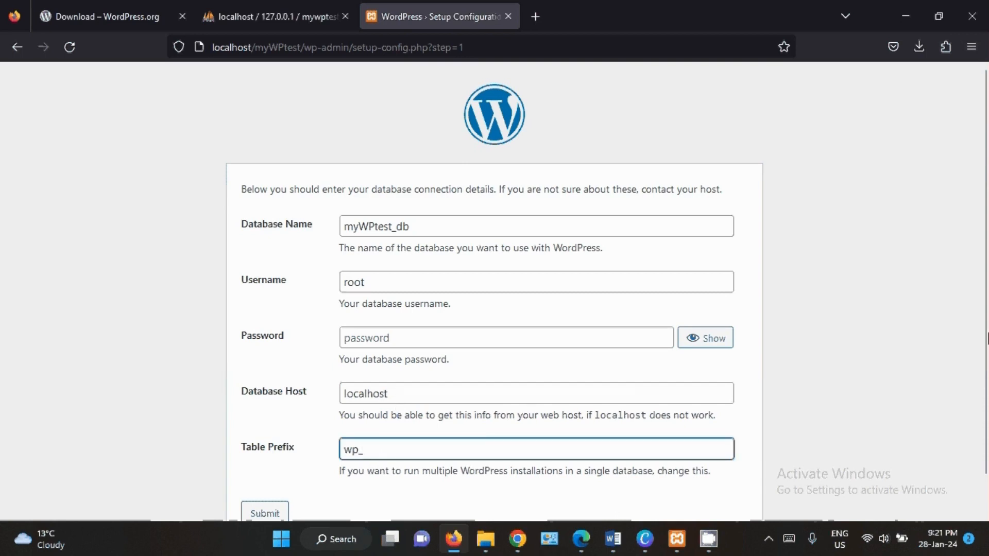
pyautogui.scroll(-1, 316, 486)
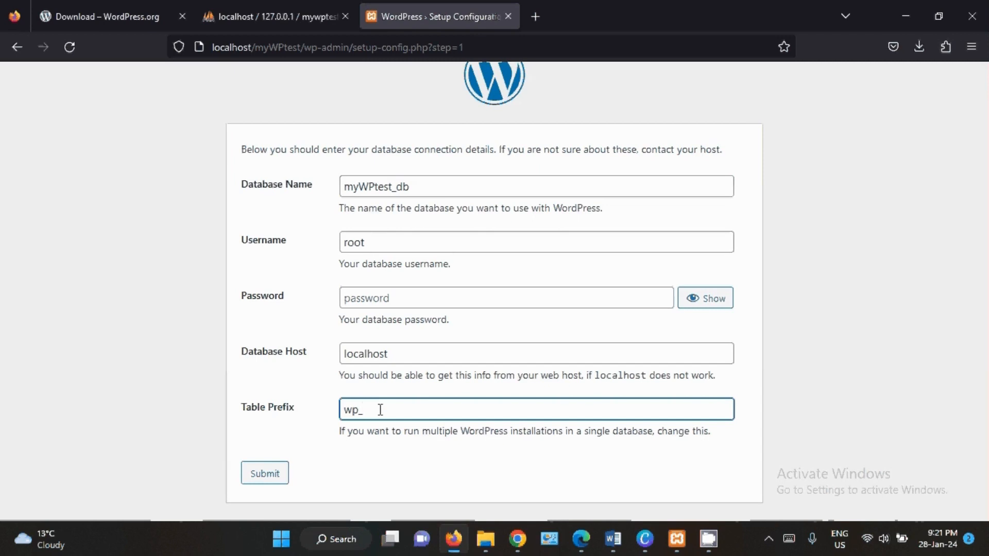
pyautogui.write('a')
pyautogui.press('BackSpace')
pyautogui.write('123')
pyautogui.press('BackSpace')
pyautogui.press('BackSpace')
pyautogui.press('BackSpace')
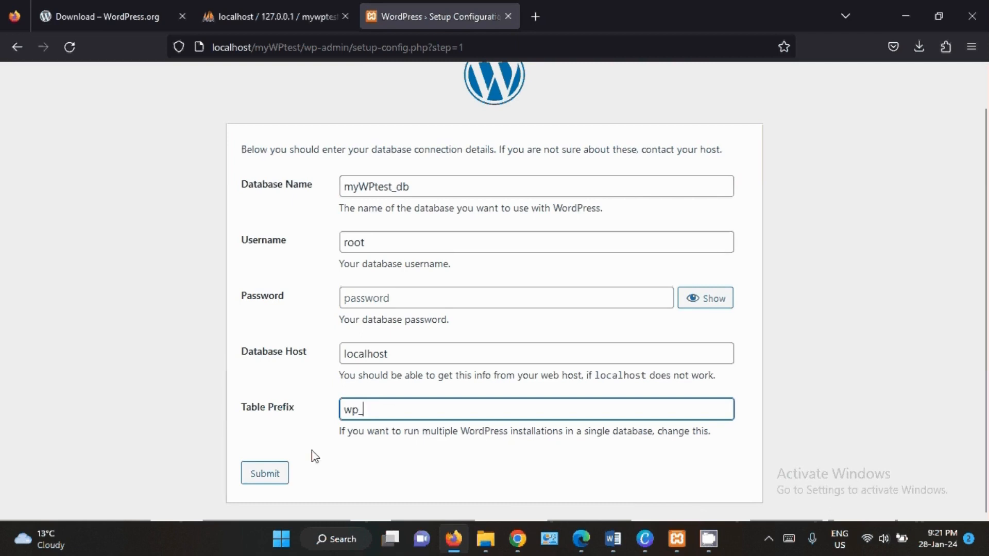
# - Submit the database connection details and run the WordPress installation
pyautogui.click(264, 473)
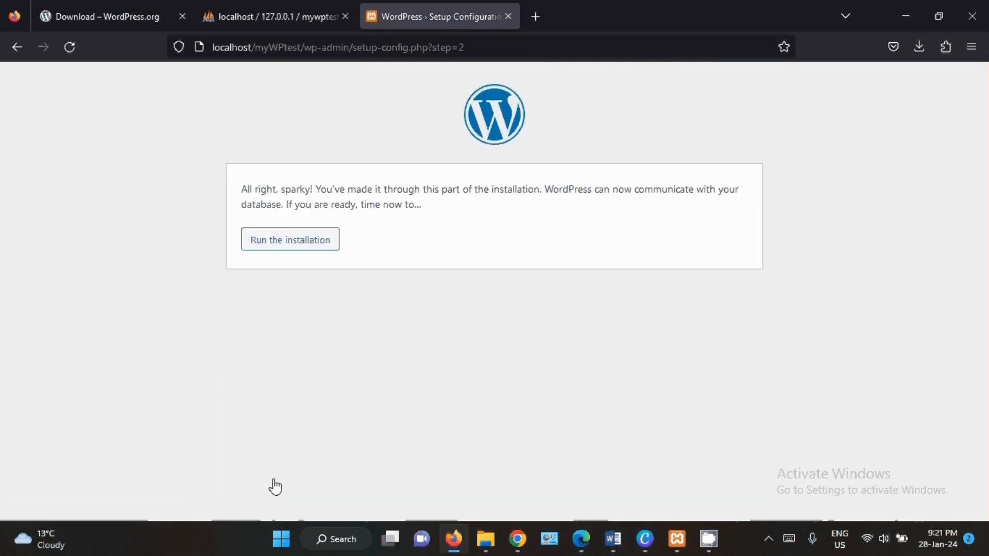
pyautogui.click(291, 245)
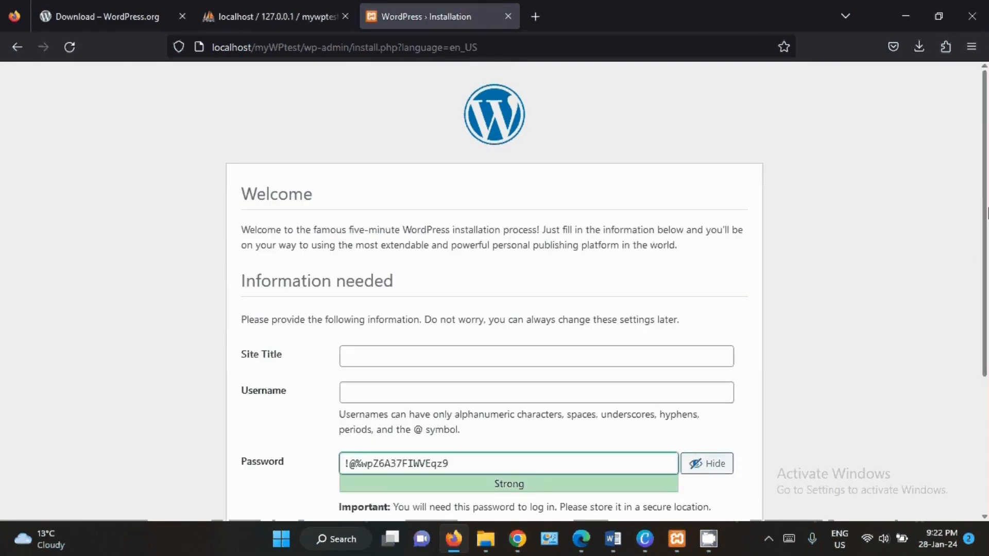
# - Set the site title to My Local WordPress Jobs in the WordPress installation form
pyautogui.scroll(-2, 986, 262)
pyautogui.scroll(-1, 987, 262)
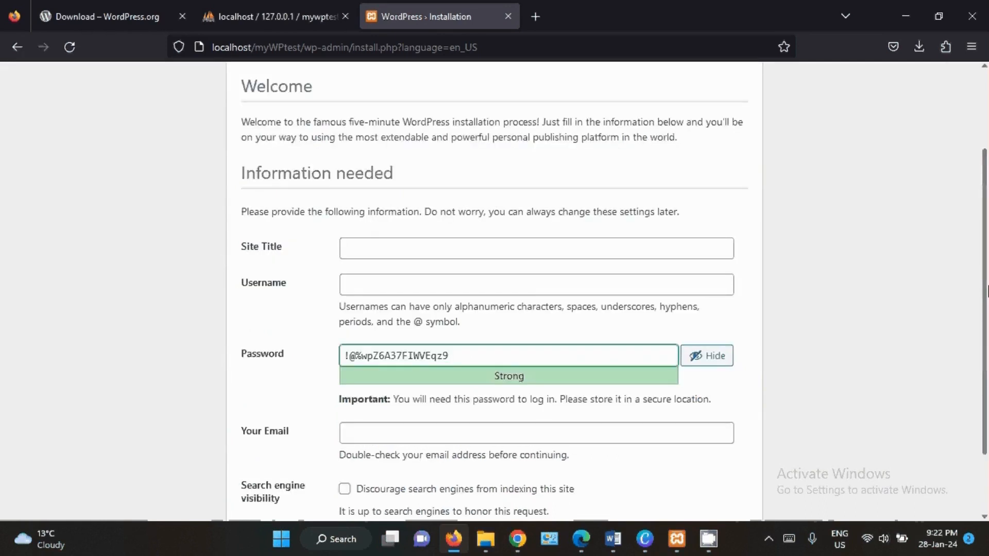
pyautogui.scroll(-1, 986, 291)
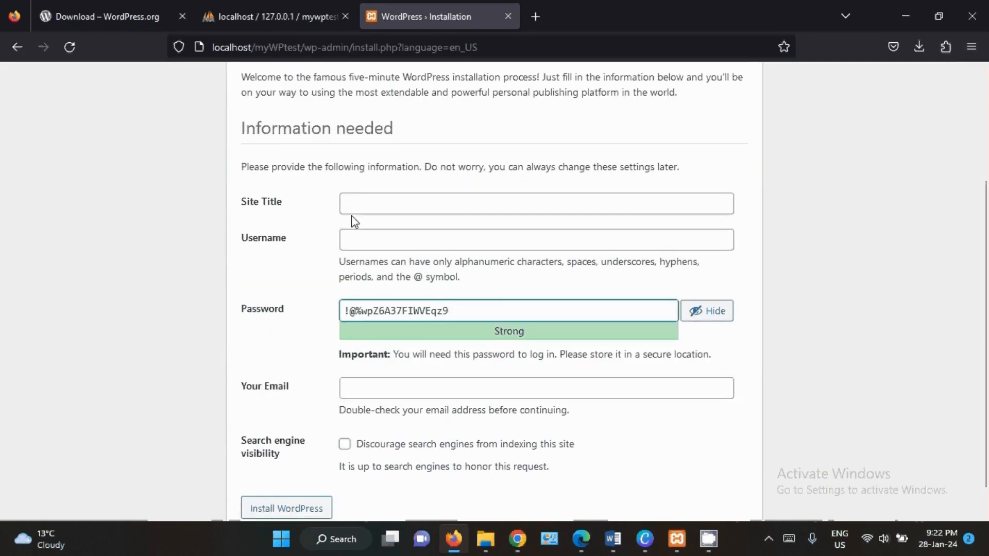
pyautogui.click(274, 211)
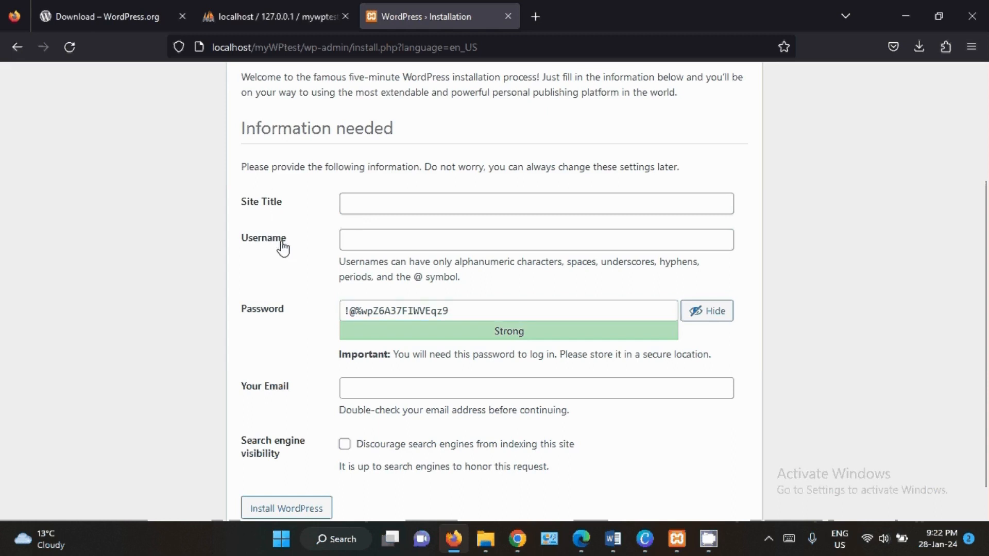
pyautogui.click(370, 208)
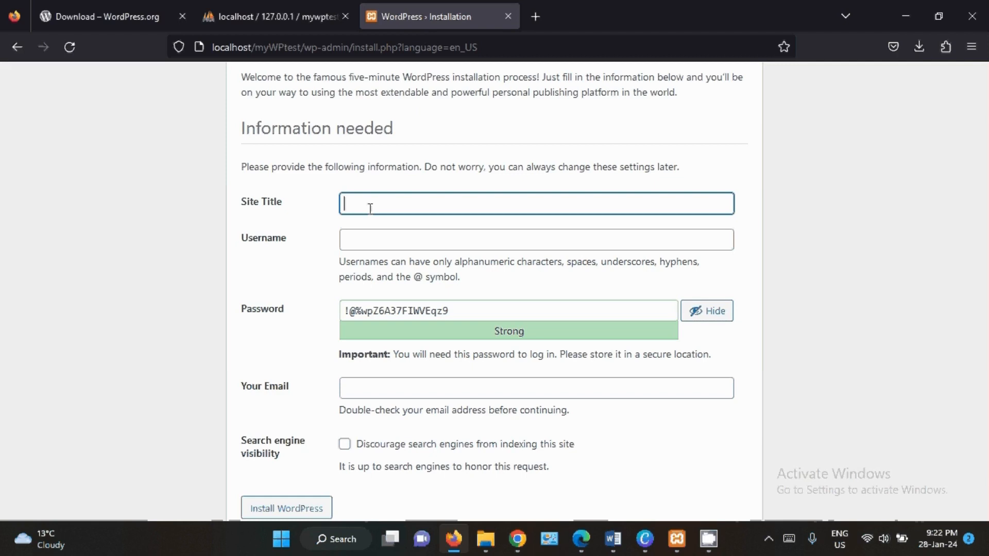
pyautogui.write('My Local WordPress Jobs')
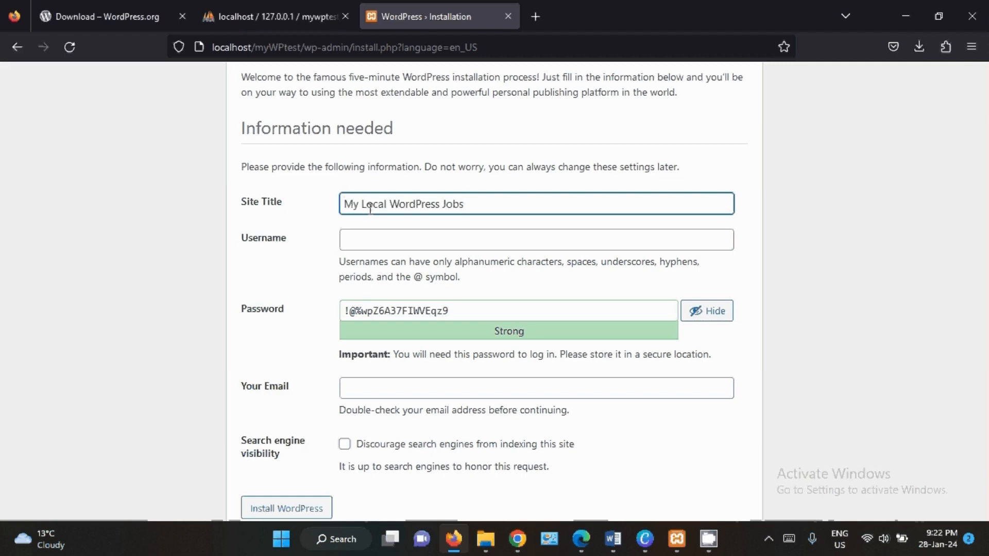
# - Enter myuser as the username, replace the suggested password with the account password, and confirm use of a weak password
pyautogui.click(417, 244)
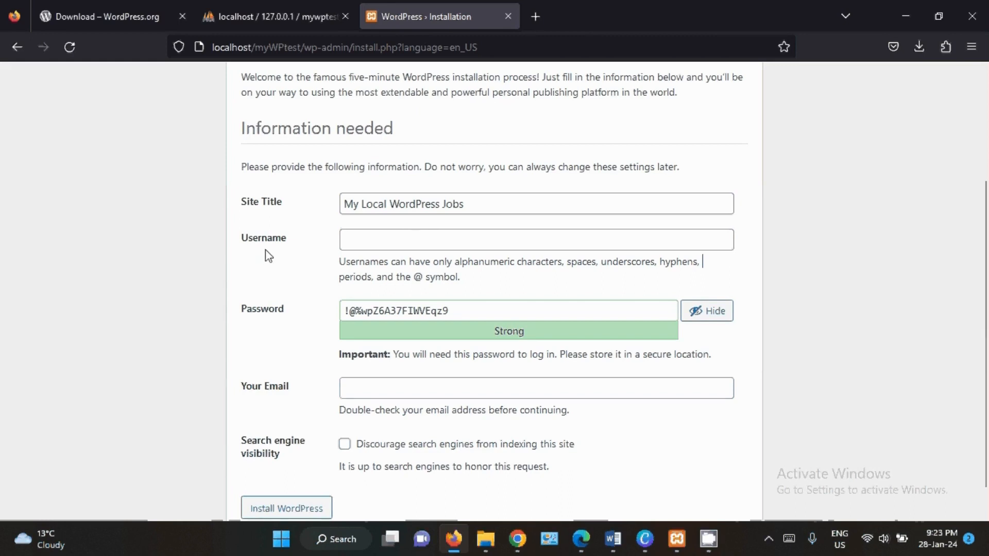
pyautogui.click(366, 244)
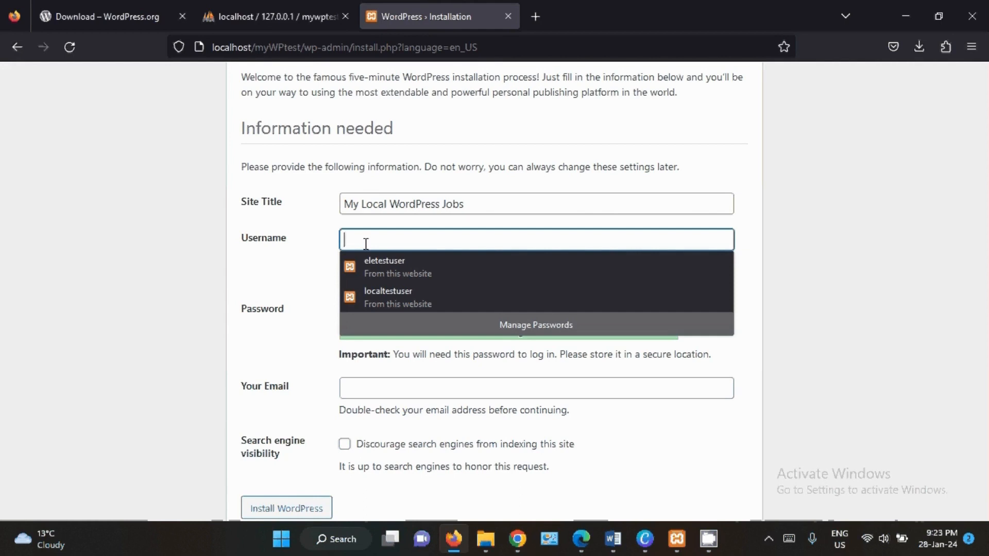
pyautogui.write('my')
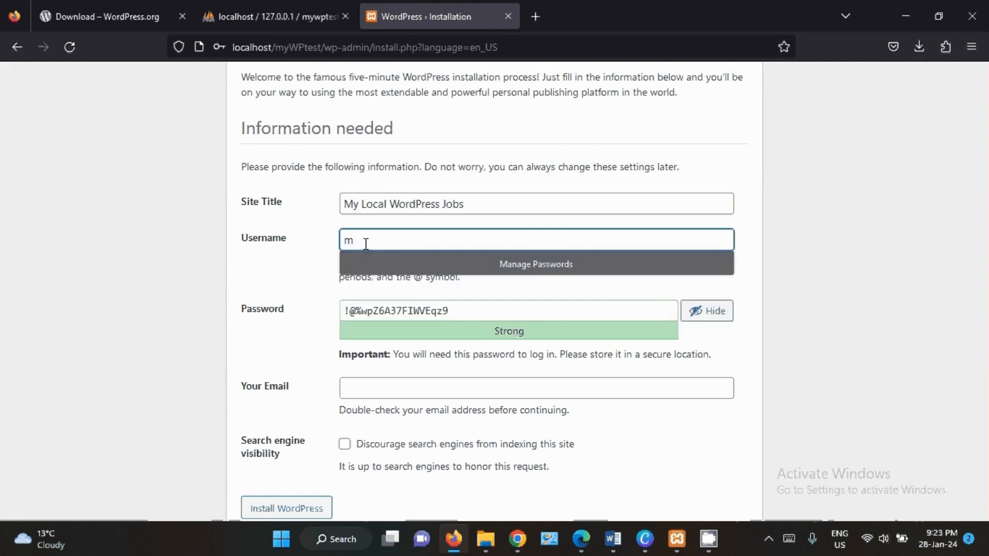
pyautogui.write('user')
pyautogui.press('Tab')
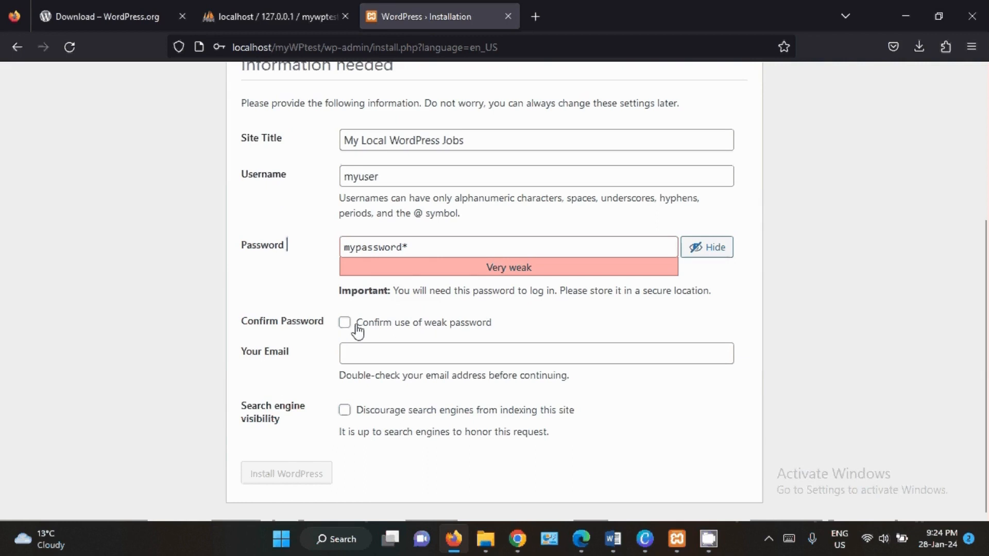
pyautogui.click(344, 324)
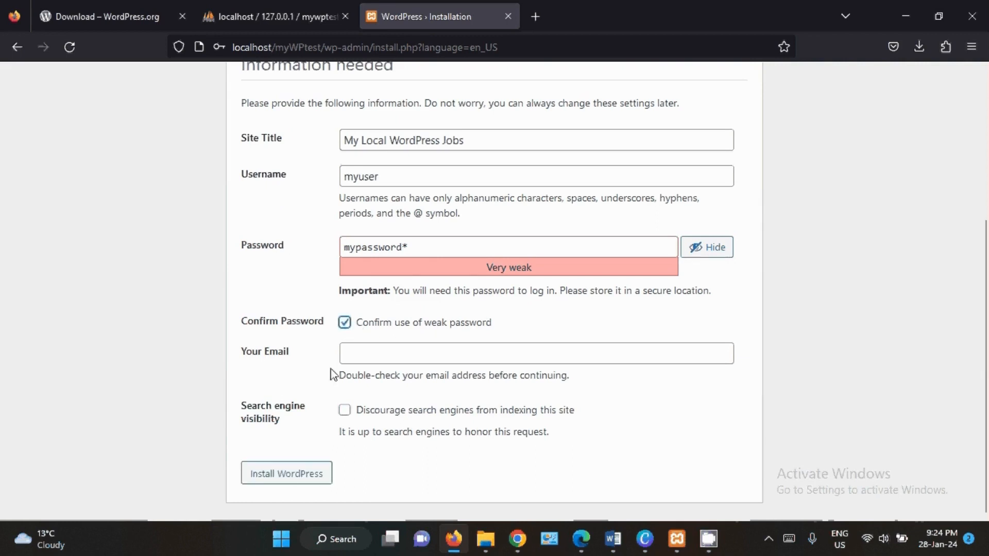
# - Discourage search engines from indexing the site, then submit the installation form without an email and save the login in the browser
pyautogui.click(354, 361)
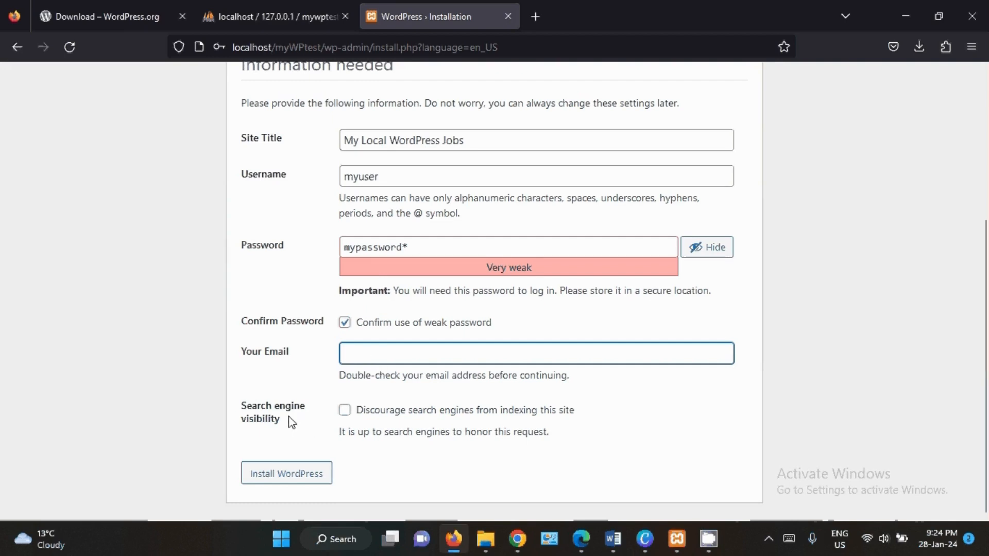
pyautogui.click(345, 412)
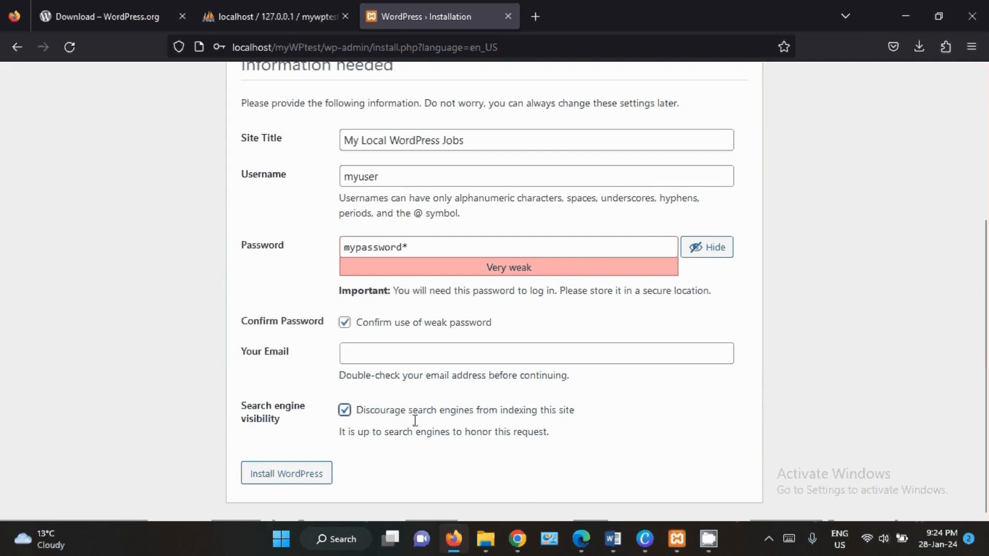
pyautogui.click(292, 478)
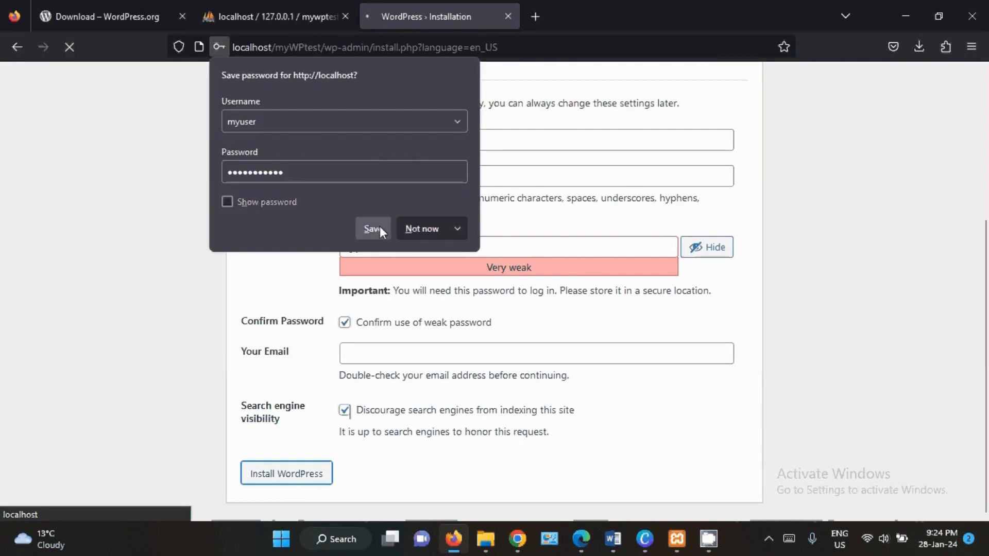
pyautogui.click(381, 229)
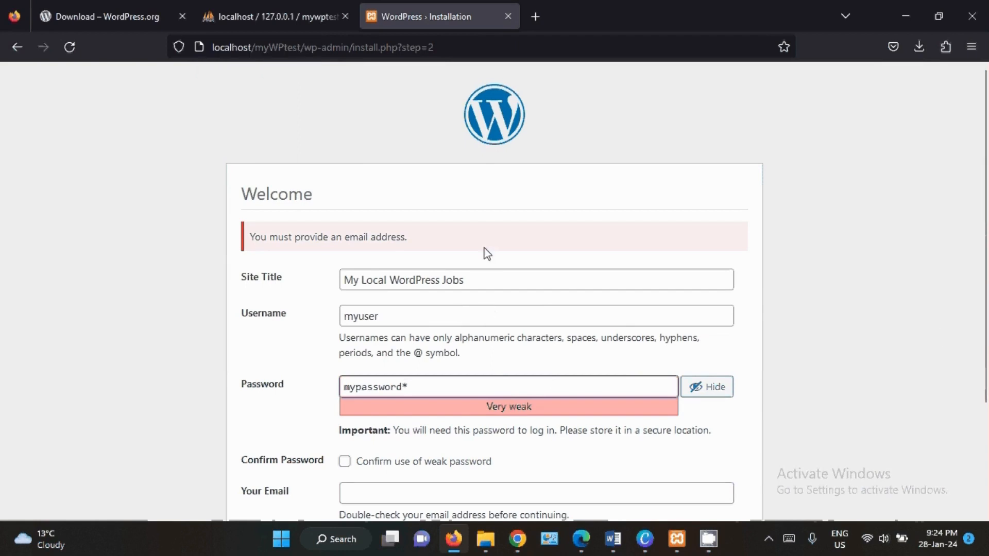
# - Fill in the email address, confirm use of the weak password again, and install WordPress
pyautogui.scroll(-2, 986, 319)
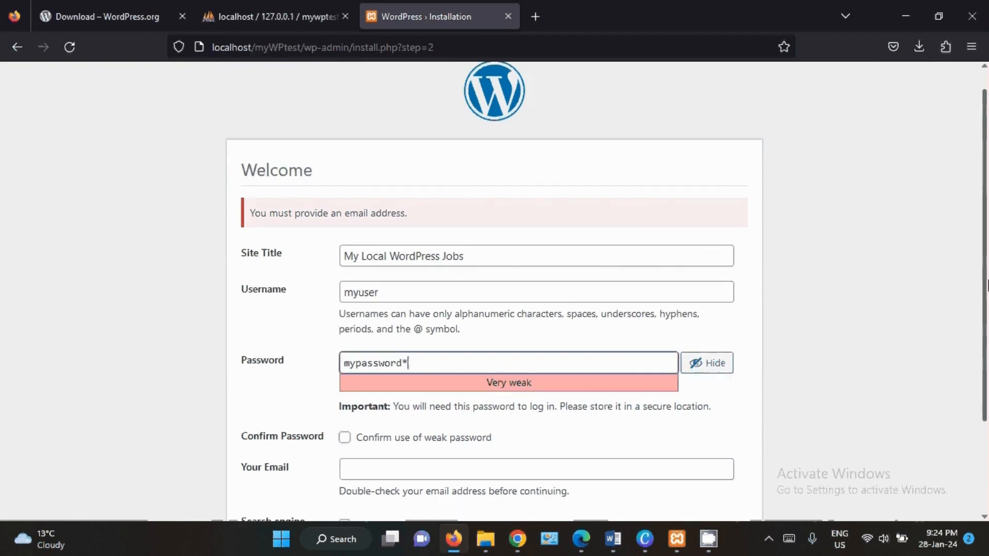
pyautogui.scroll(-1, 987, 320)
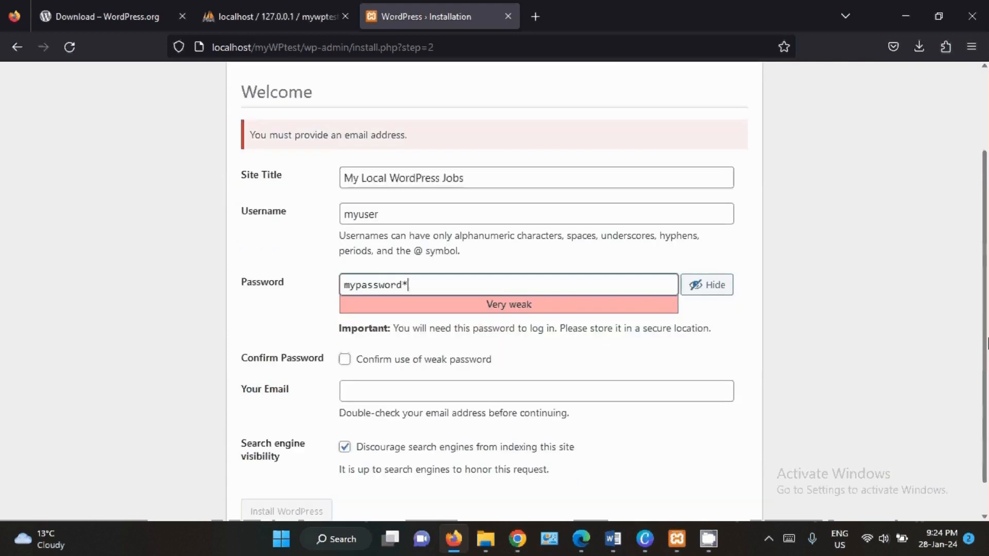
pyautogui.click(366, 390)
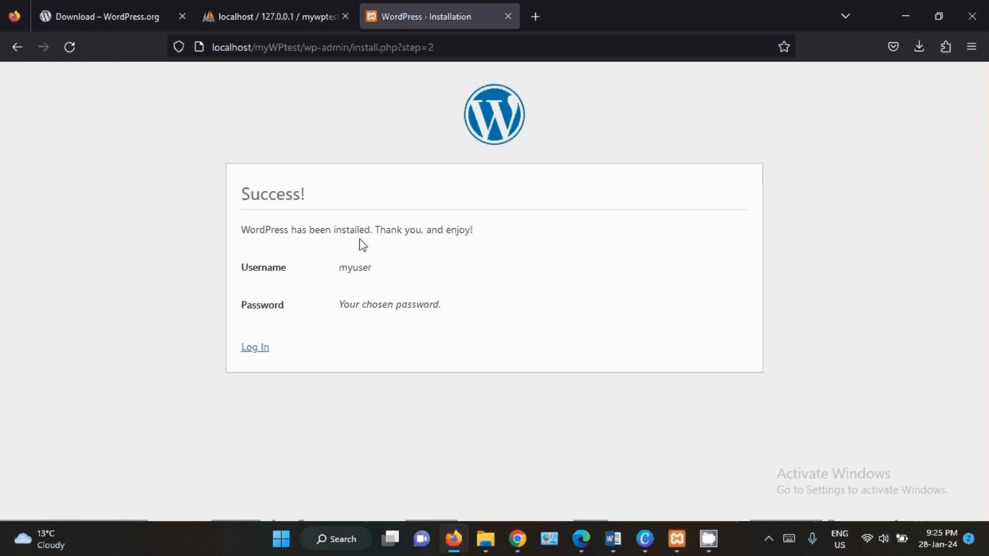
# - Log in to the new site as myuser with the saved account password, showing the password and enabling Remember Me
pyautogui.click(358, 267)
pyautogui.click(247, 349)
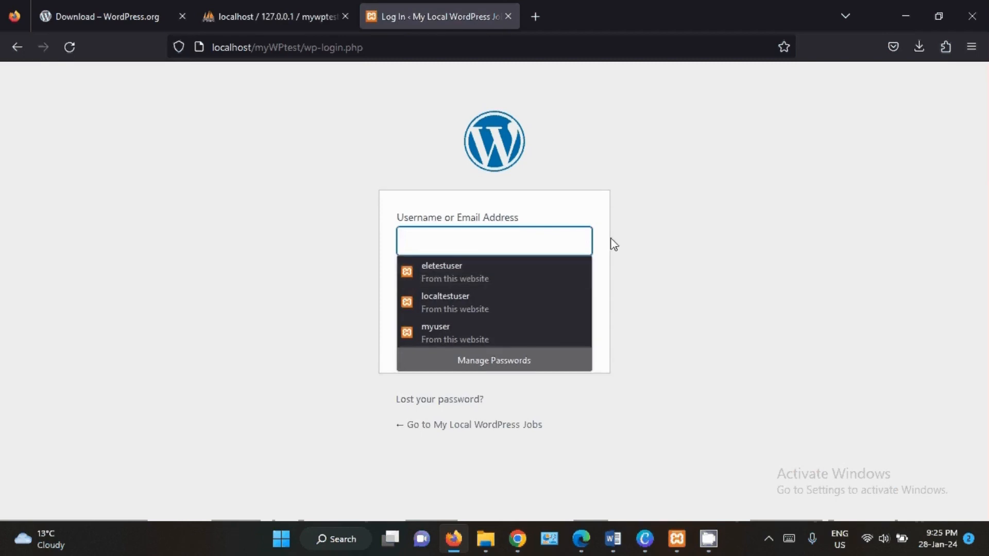
pyautogui.click(443, 334)
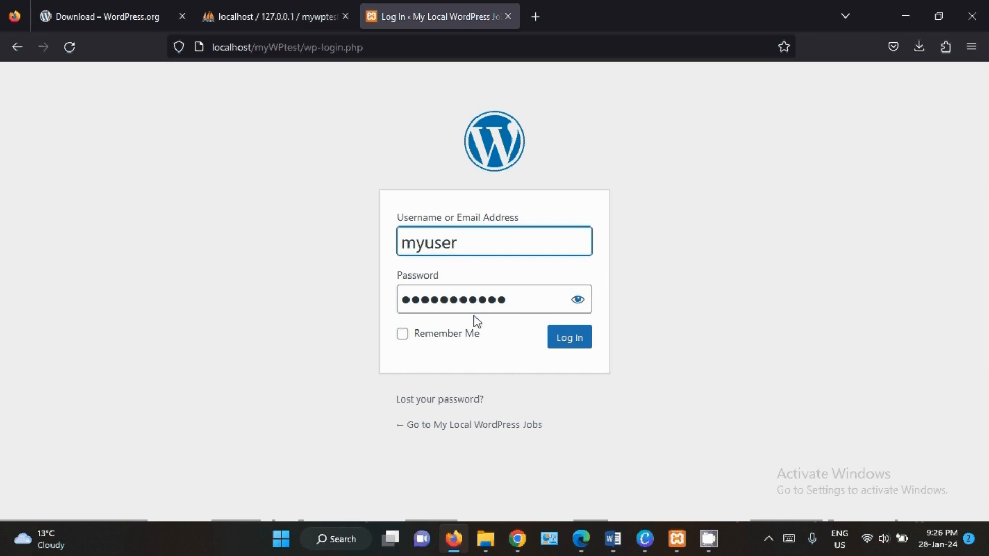
pyautogui.click(576, 300)
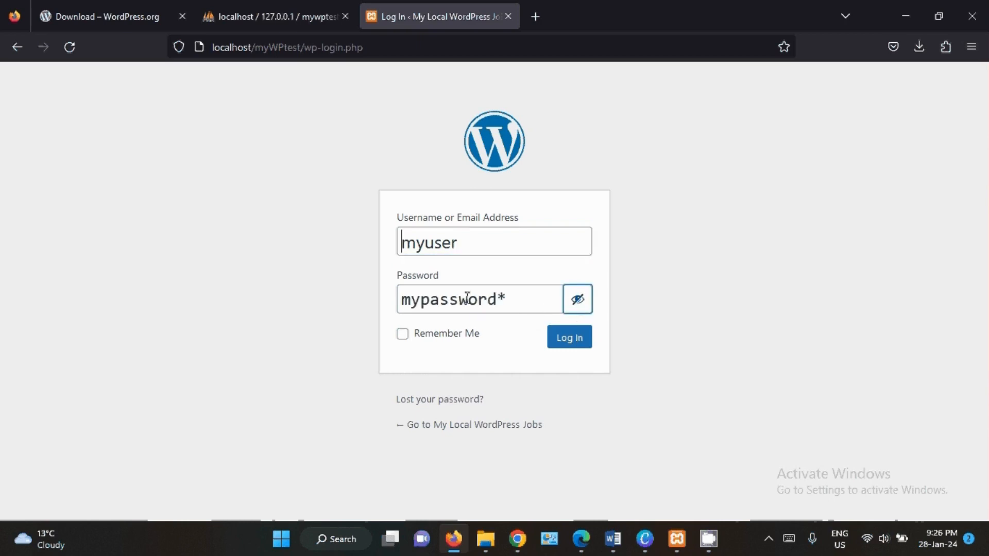
pyautogui.click(403, 335)
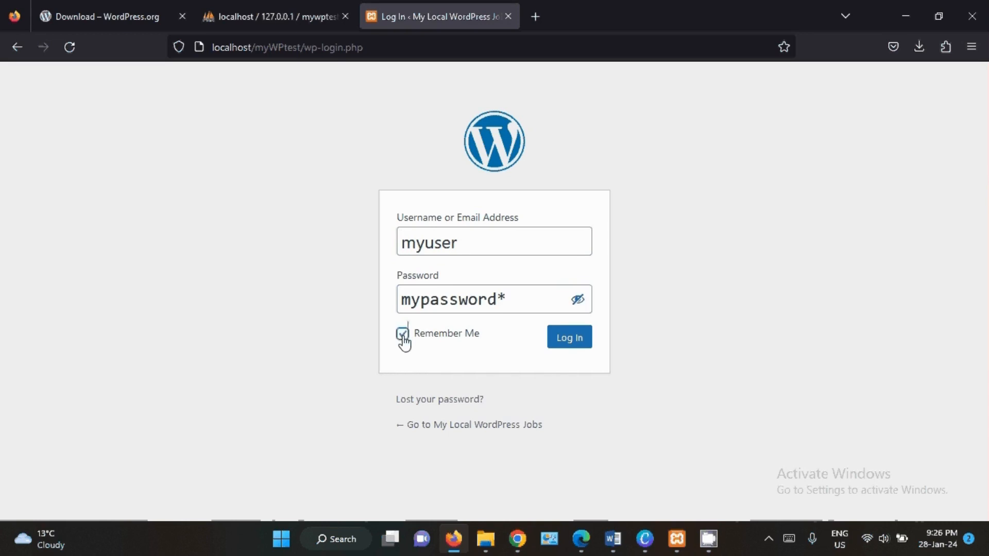
pyautogui.click(567, 340)
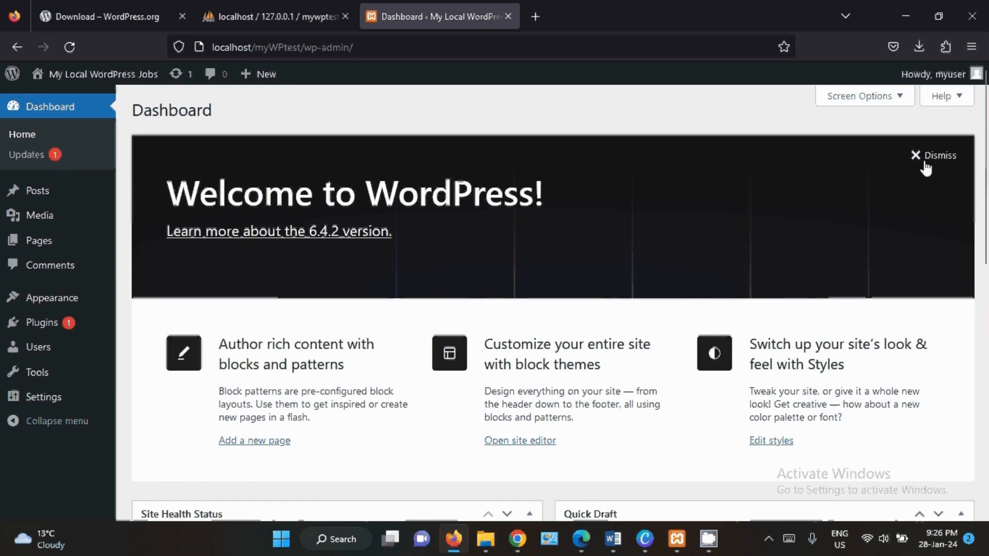
# - Dismiss the Welcome to WordPress banner and look over the dashboard's menu and widgets
pyautogui.click(922, 160)
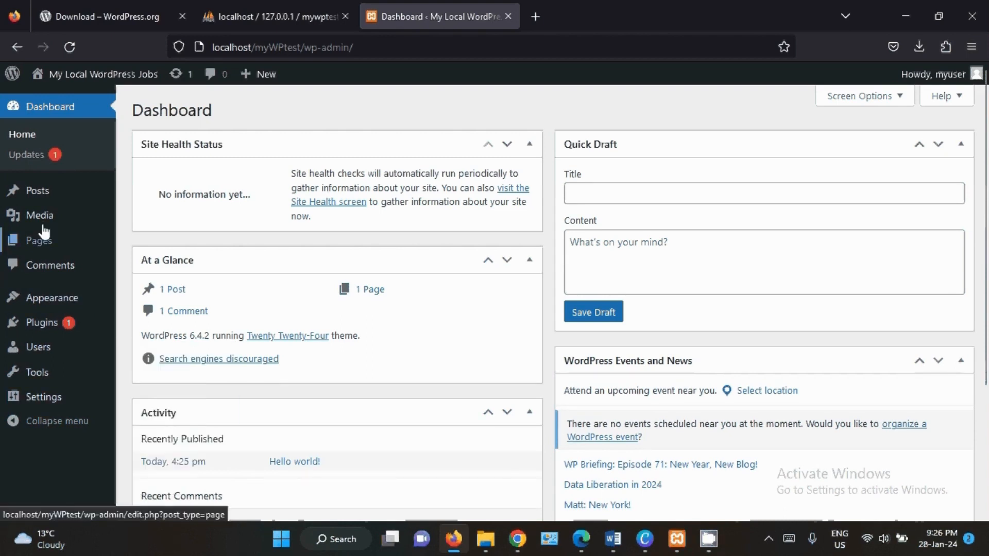
pyautogui.moveTo(72, 203)
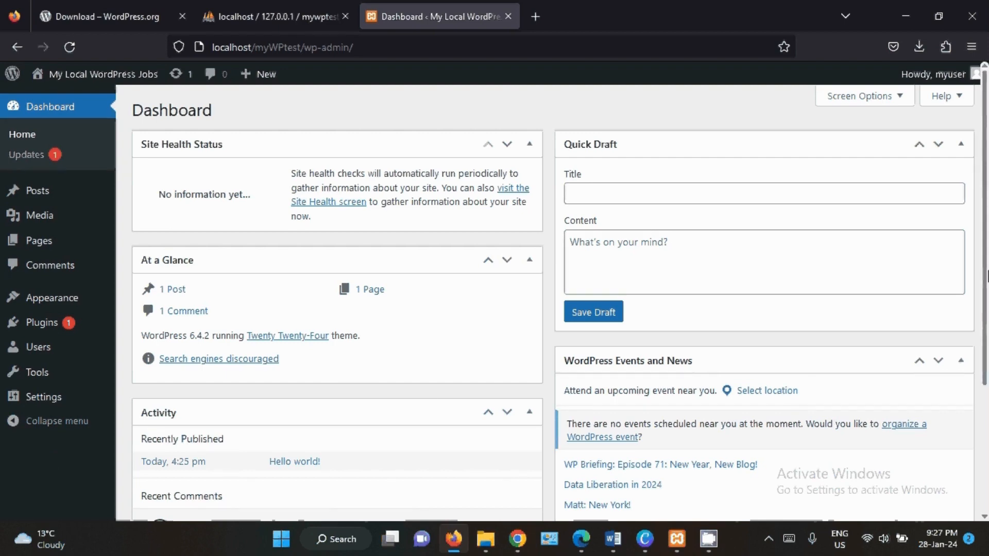
pyautogui.scroll(-3, 987, 320)
pyautogui.scroll(3, 987, 288)
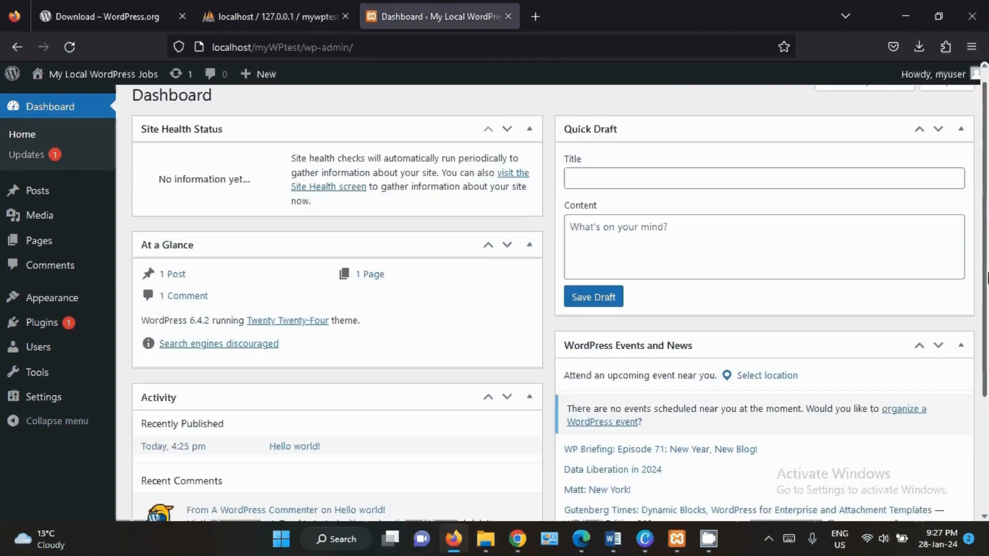
pyautogui.scroll(1, 986, 278)
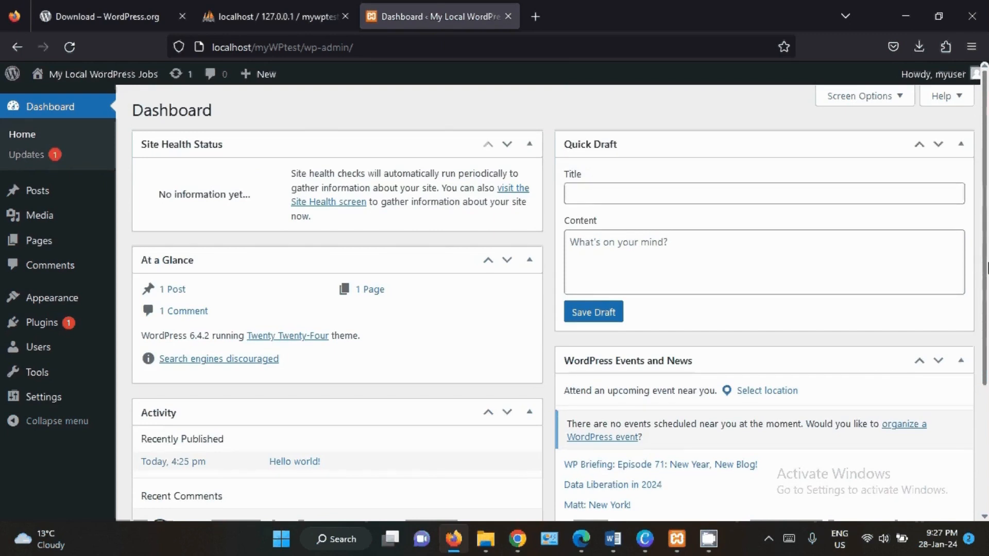